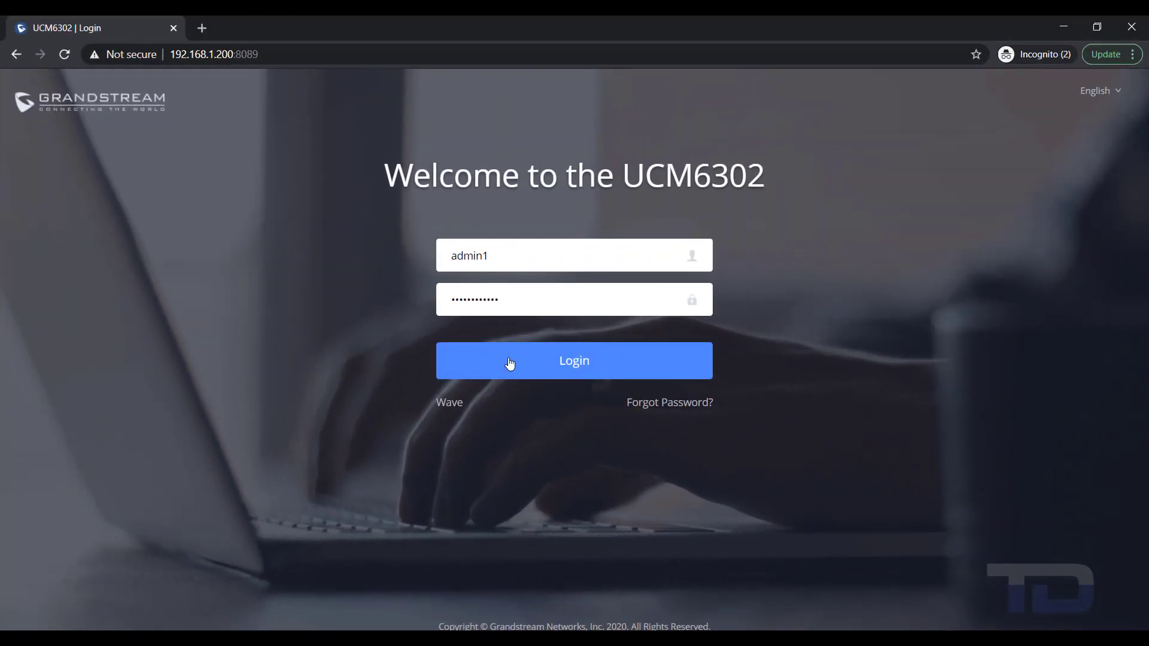
Log in to the UCM6302 as administrator and expand Call Features in the left menu.
{"action": "left_click", "coordinate": [510, 363]}
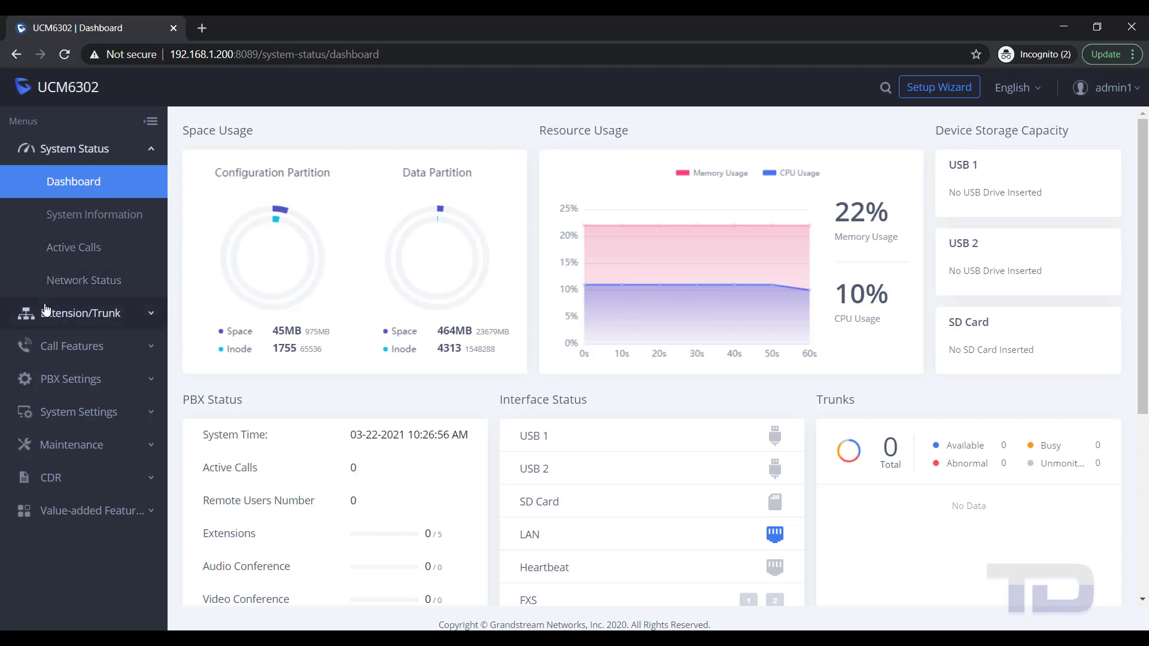
{"action": "left_click", "coordinate": [62, 347]}
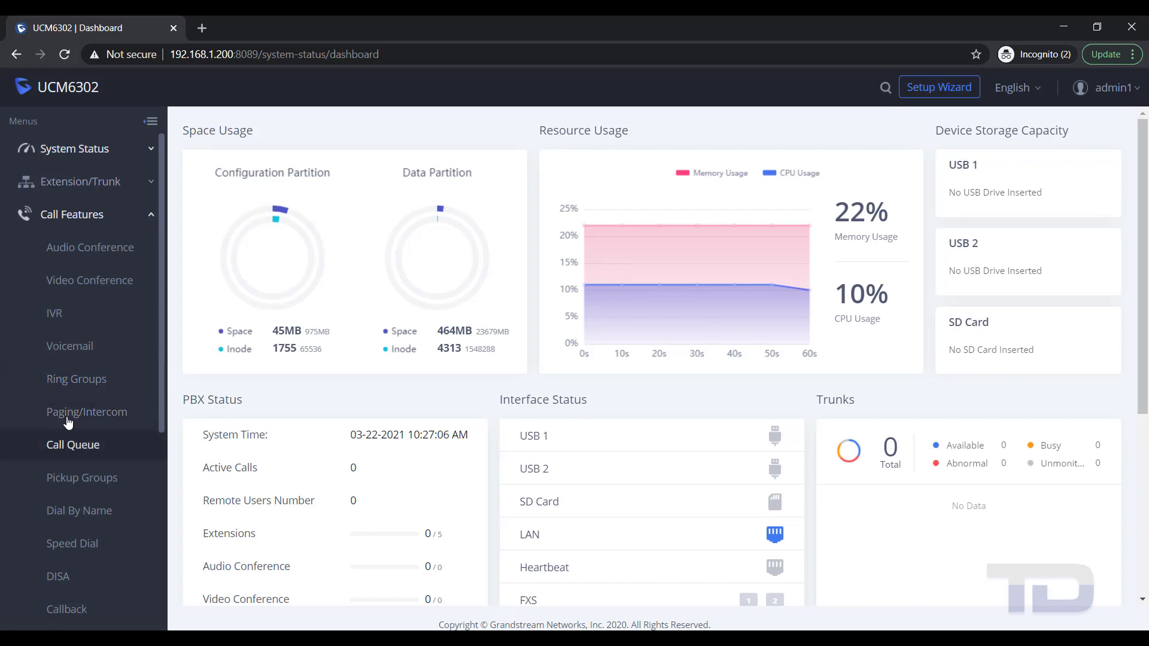
Add a ring group named 'Main' on 6400 and check all five available extensions.
{"action": "left_click", "coordinate": [73, 382]}
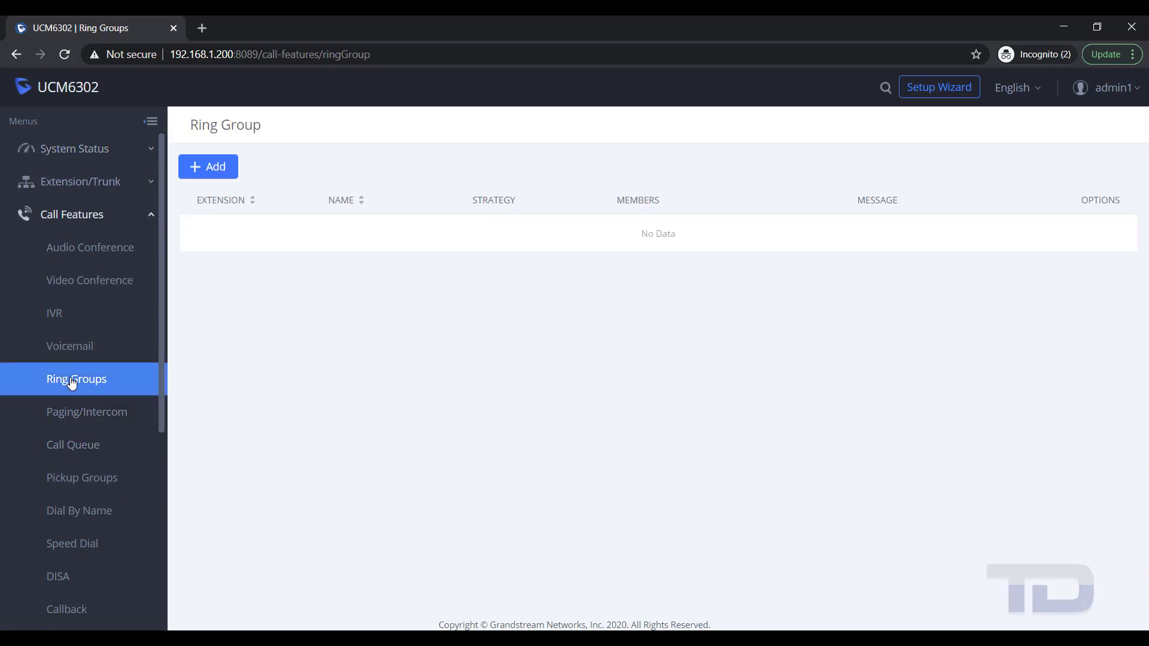
{"action": "left_click", "coordinate": [210, 172]}
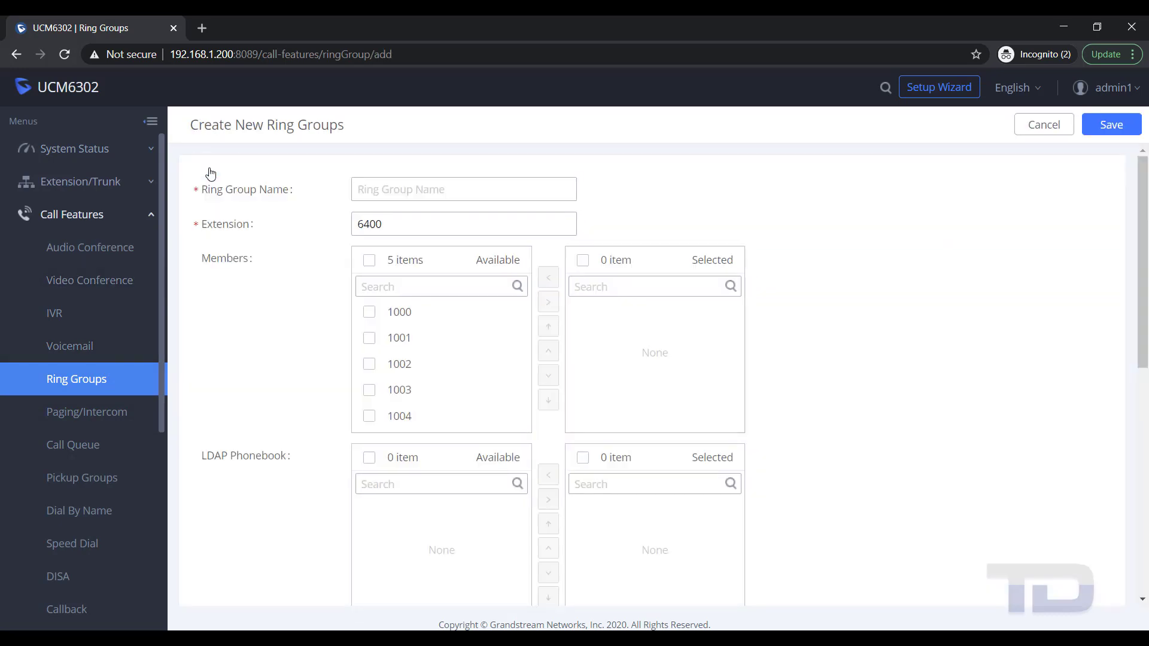
{"action": "left_click", "coordinate": [426, 198]}
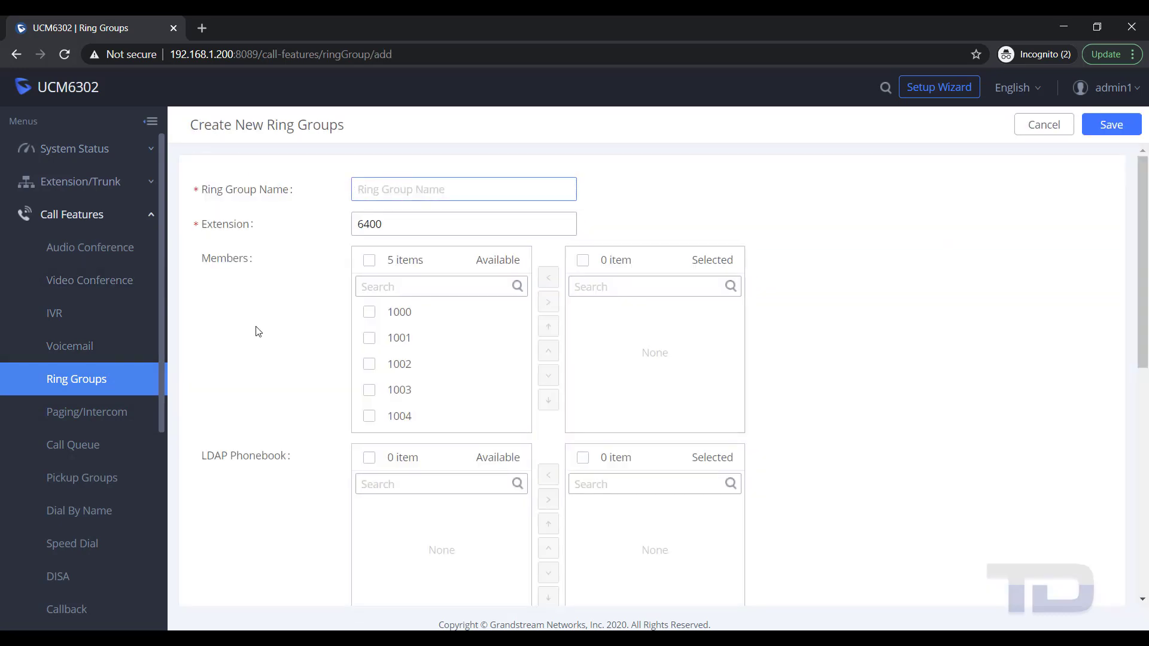
{"action": "type", "text": "Main"}
{"action": "left_click", "coordinate": [369, 261]}
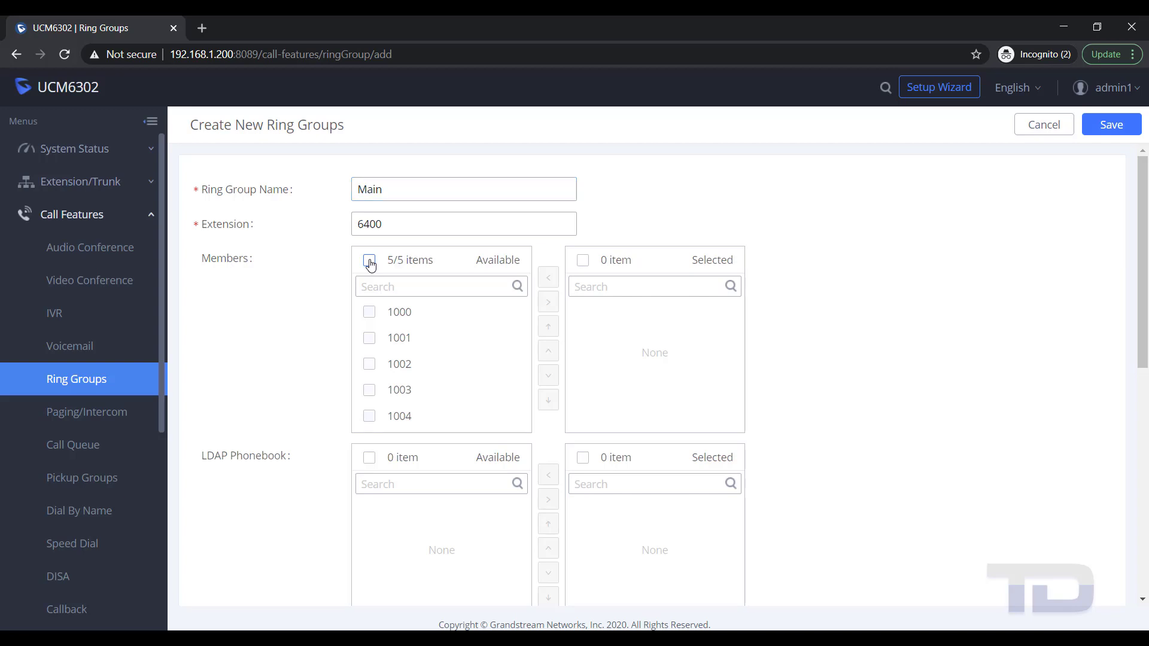
Add extensions 1000–1004 as members and set the ring strategy to Ring Simultaneously.
{"action": "left_click", "coordinate": [548, 301]}
{"action": "scroll", "coordinate": [715, 385], "scroll_direction": "down", "scroll_amount": 4}
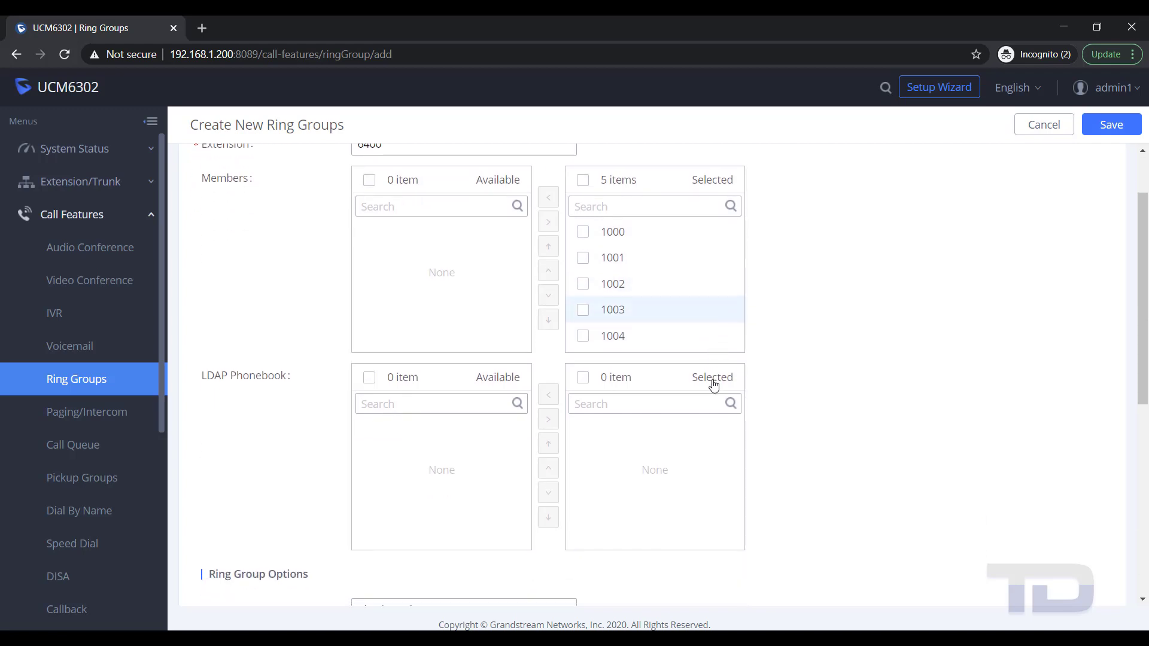
{"action": "scroll", "coordinate": [715, 385], "scroll_direction": "down", "scroll_amount": 1}
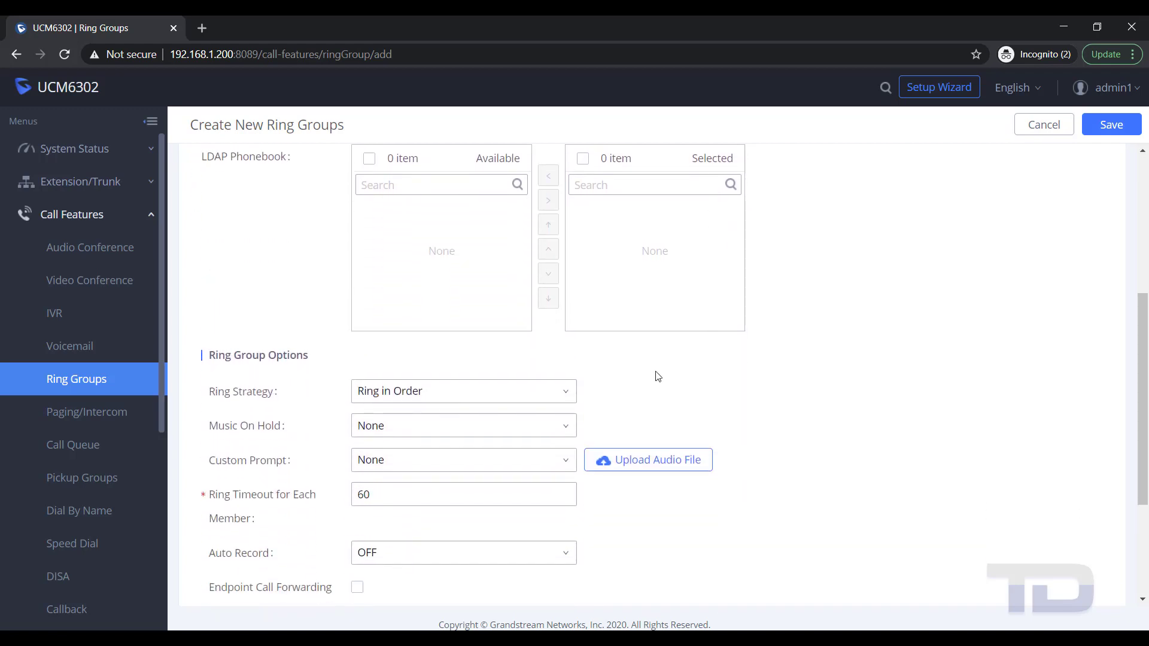
{"action": "left_click", "coordinate": [569, 400]}
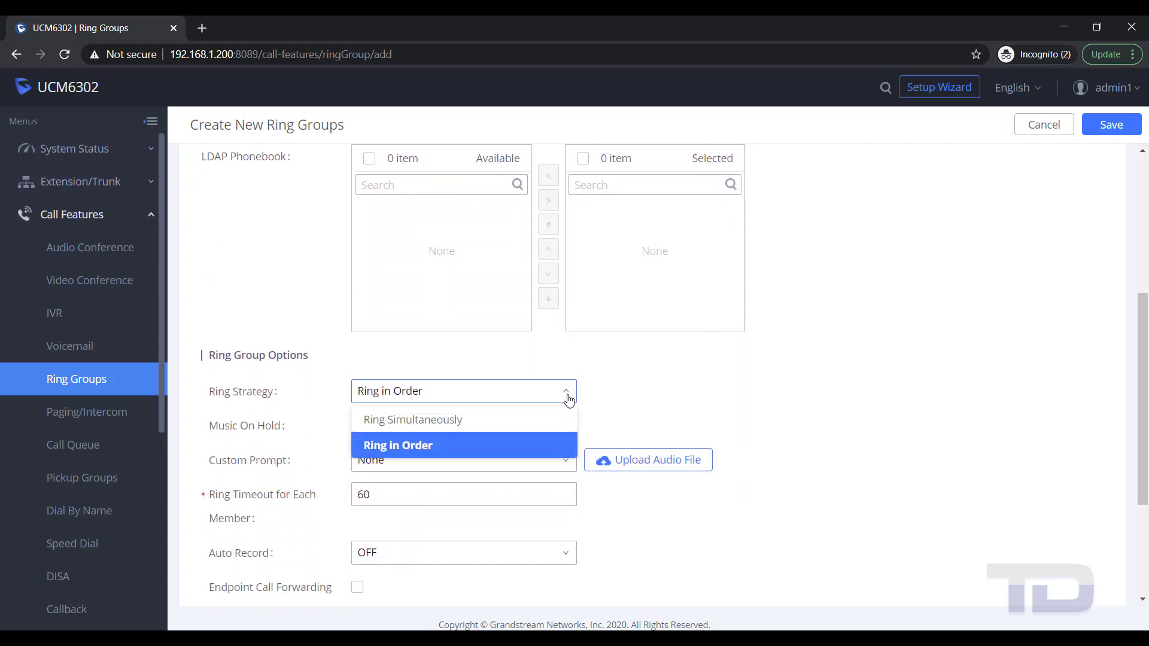
{"action": "left_click", "coordinate": [457, 421]}
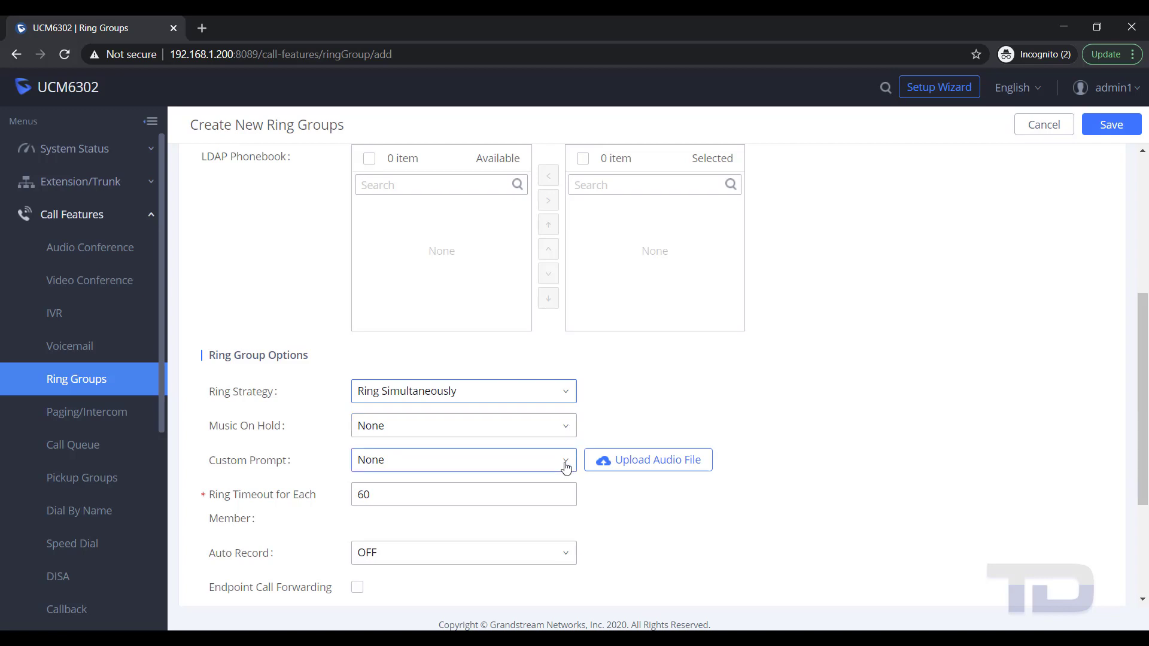
Keep Music On Hold and Custom Prompt as None and select the 60-second ring timeout.
{"action": "left_click", "coordinate": [568, 431]}
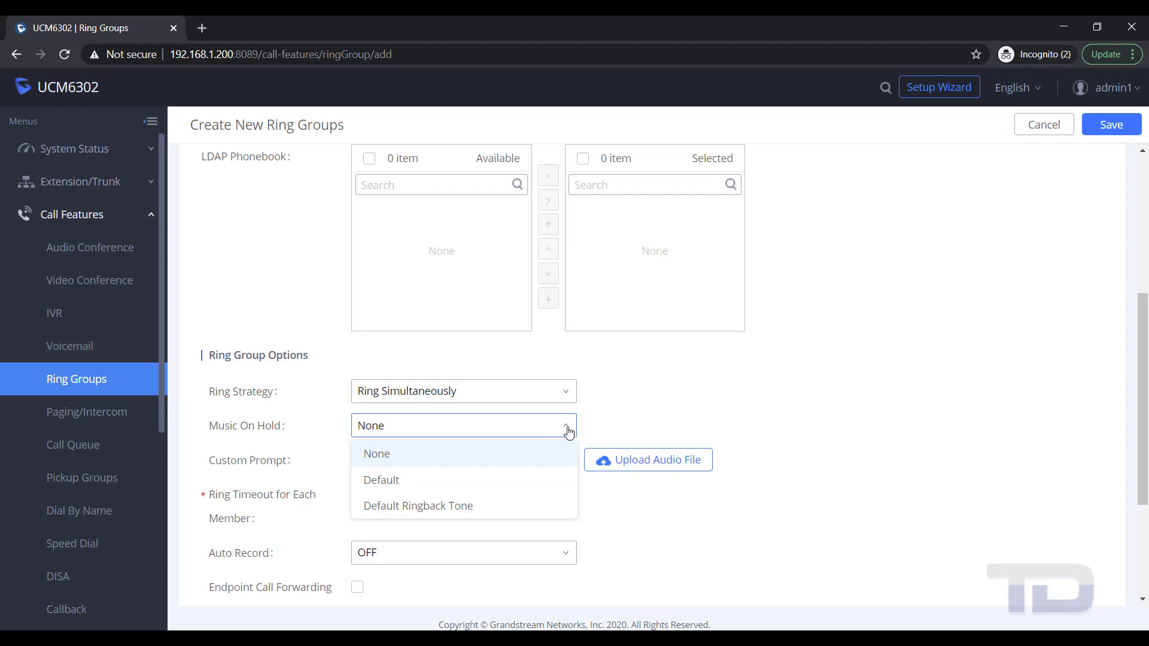
{"action": "left_click", "coordinate": [561, 443]}
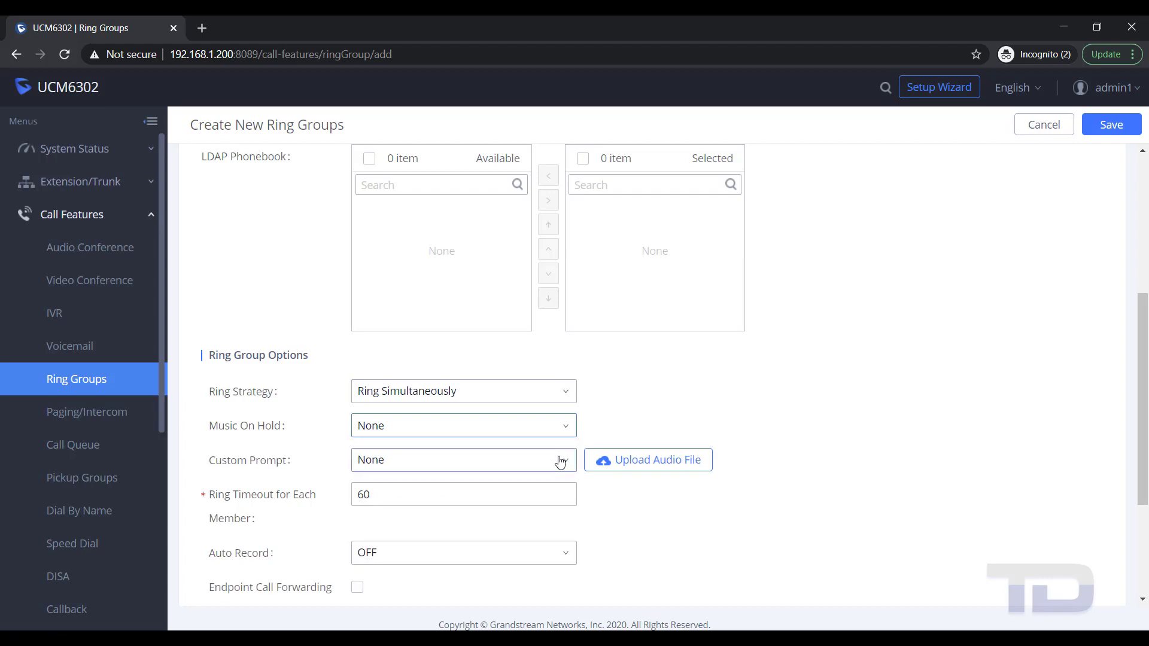
{"action": "left_click", "coordinate": [568, 466]}
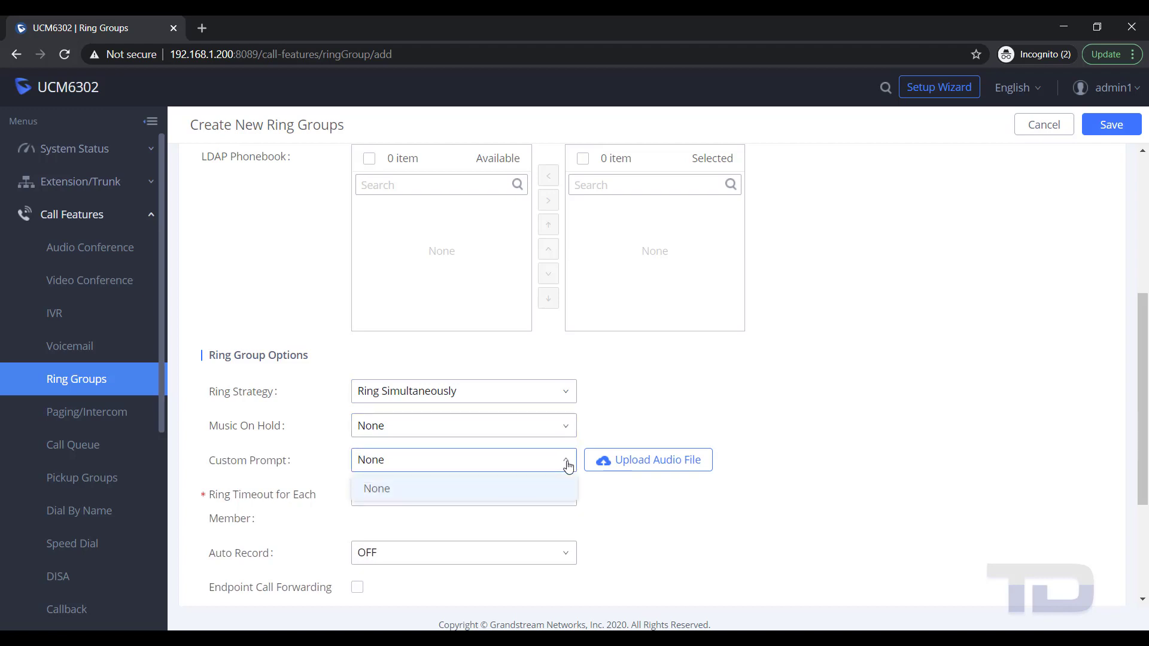
{"action": "left_click", "coordinate": [567, 464]}
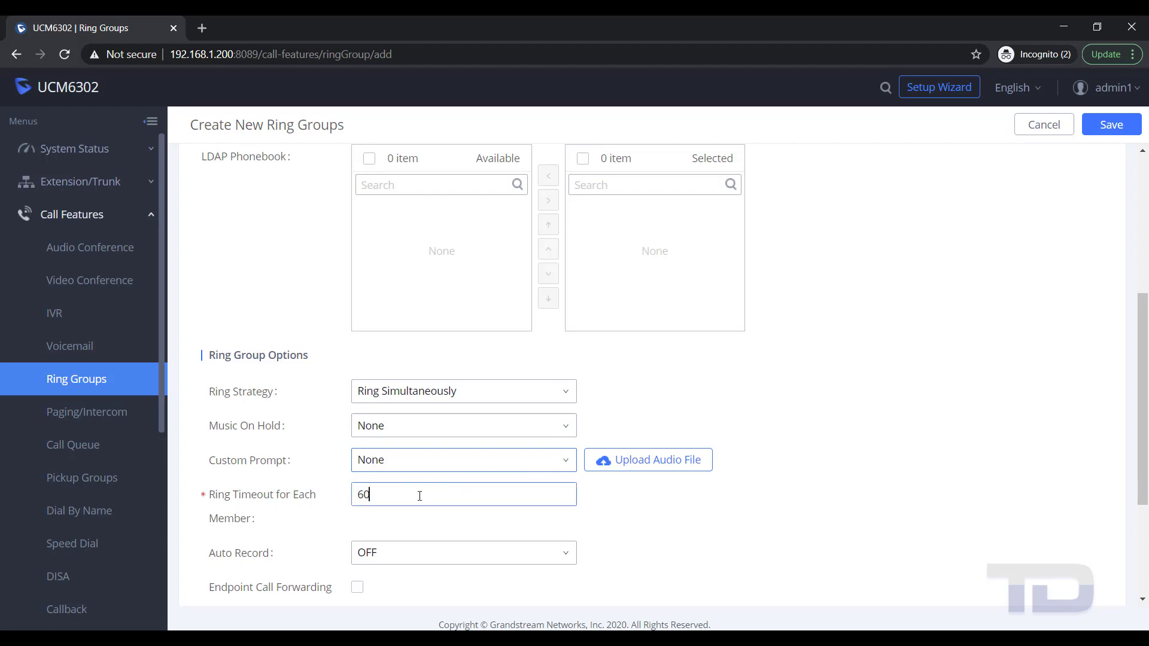
{"action": "left_click_drag", "start_coordinate": [419, 496], "coordinate": [334, 502]}
Change the ring timeout to 20 and leave caller display-name replacement turned off.
{"action": "type", "text": "20"}
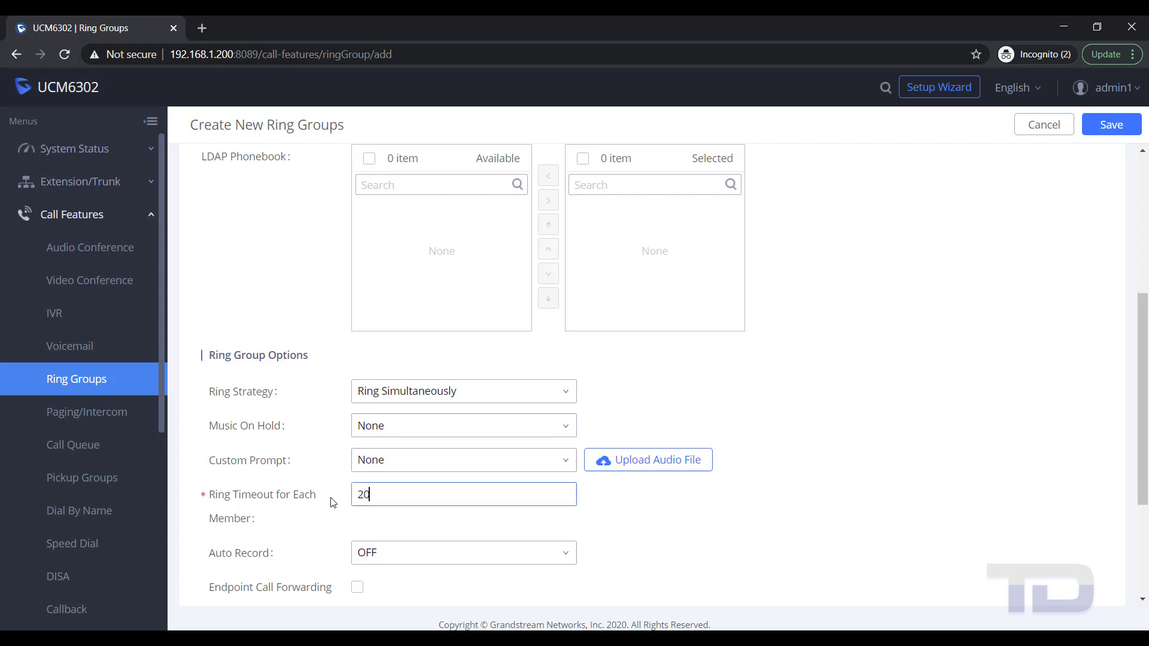
{"action": "scroll", "coordinate": [487, 499], "scroll_direction": "down", "scroll_amount": 3}
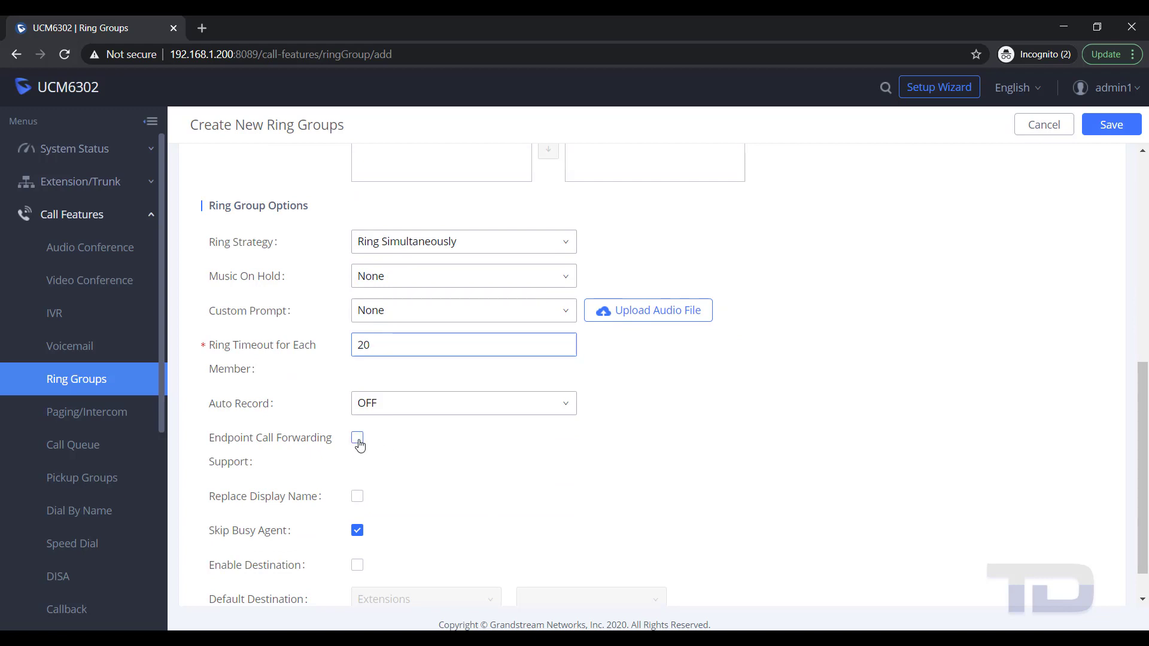
{"action": "left_click", "coordinate": [359, 499]}
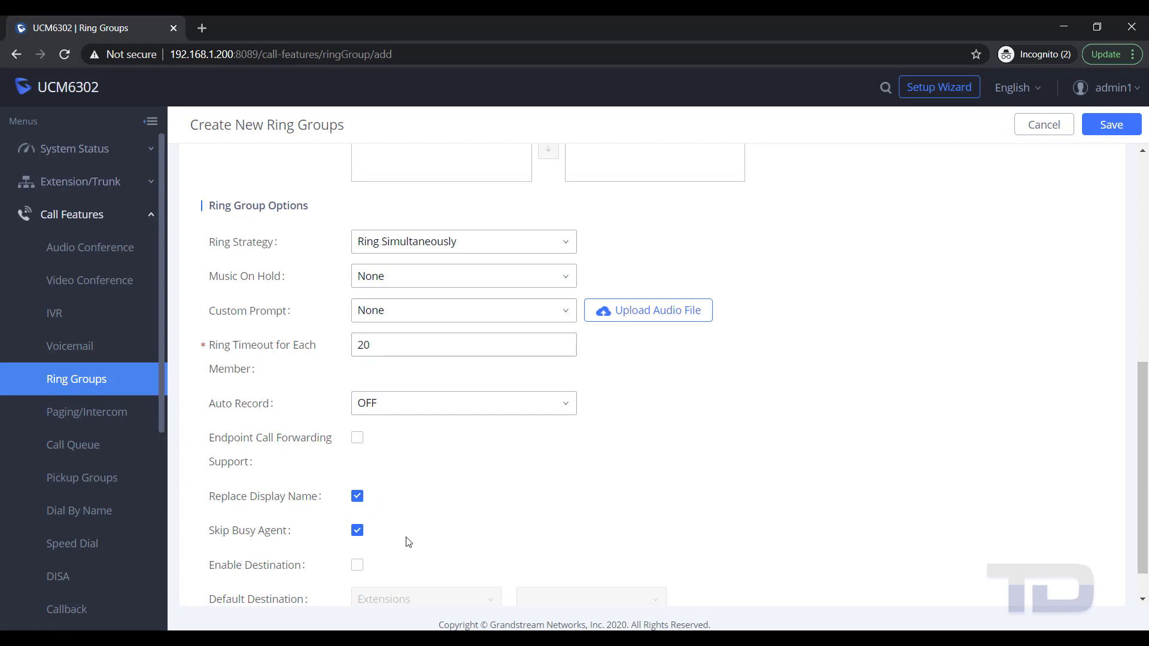
{"action": "scroll", "coordinate": [390, 548], "scroll_direction": "down", "scroll_amount": 1}
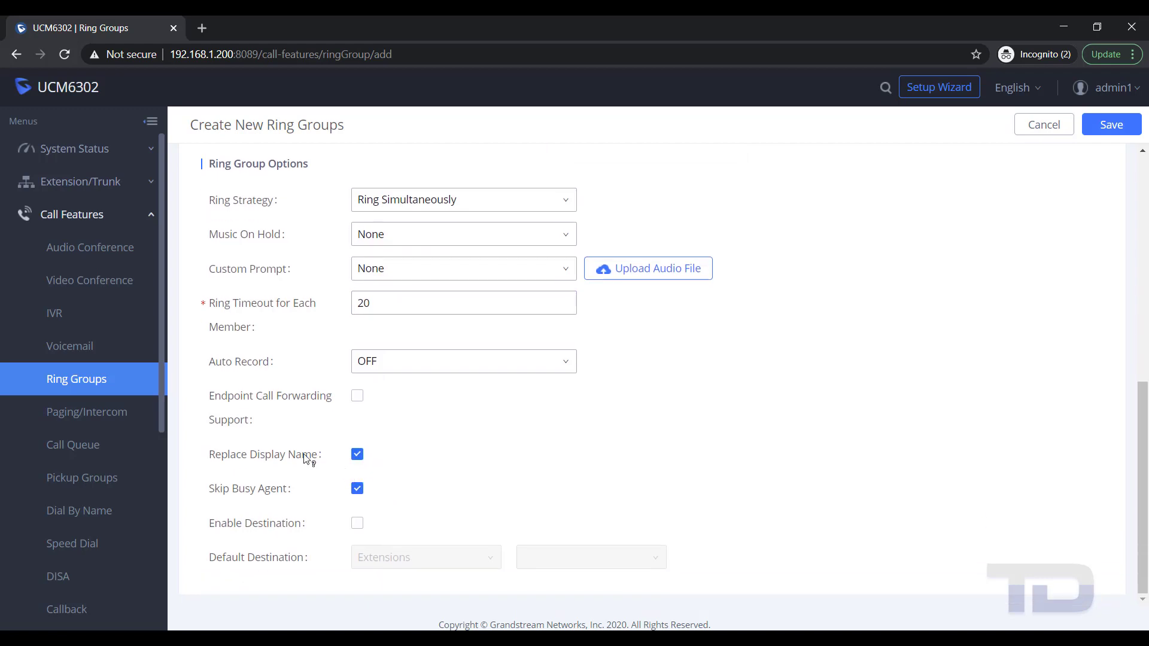
{"action": "mouse_move", "coordinate": [303, 459]}
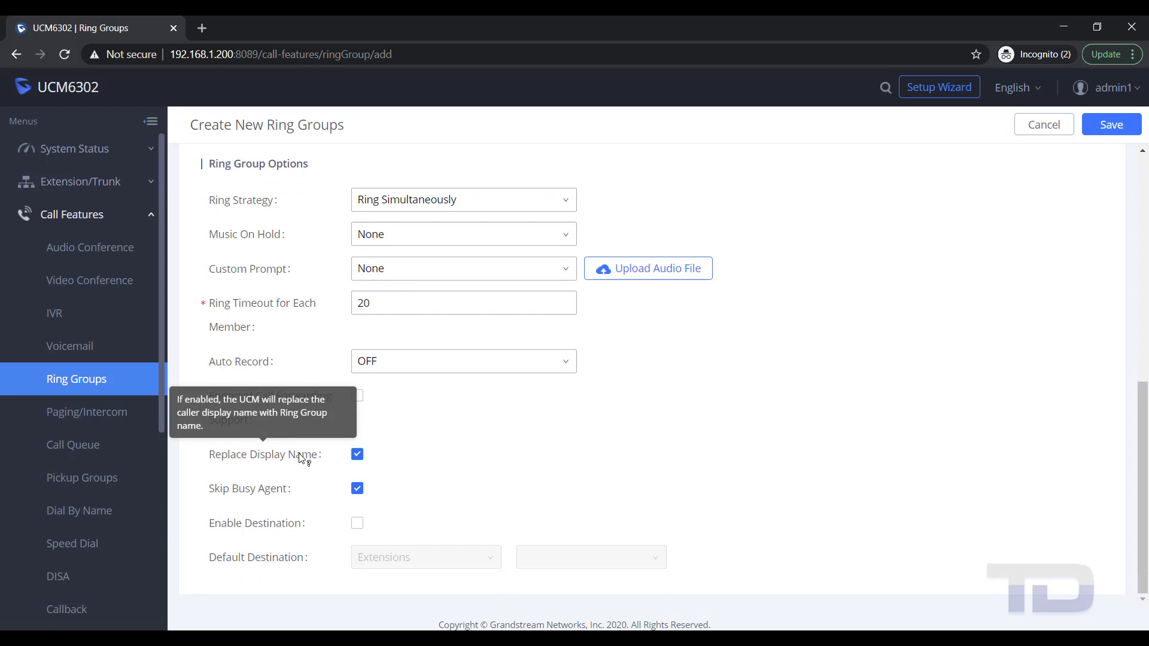
{"action": "left_click", "coordinate": [358, 459]}
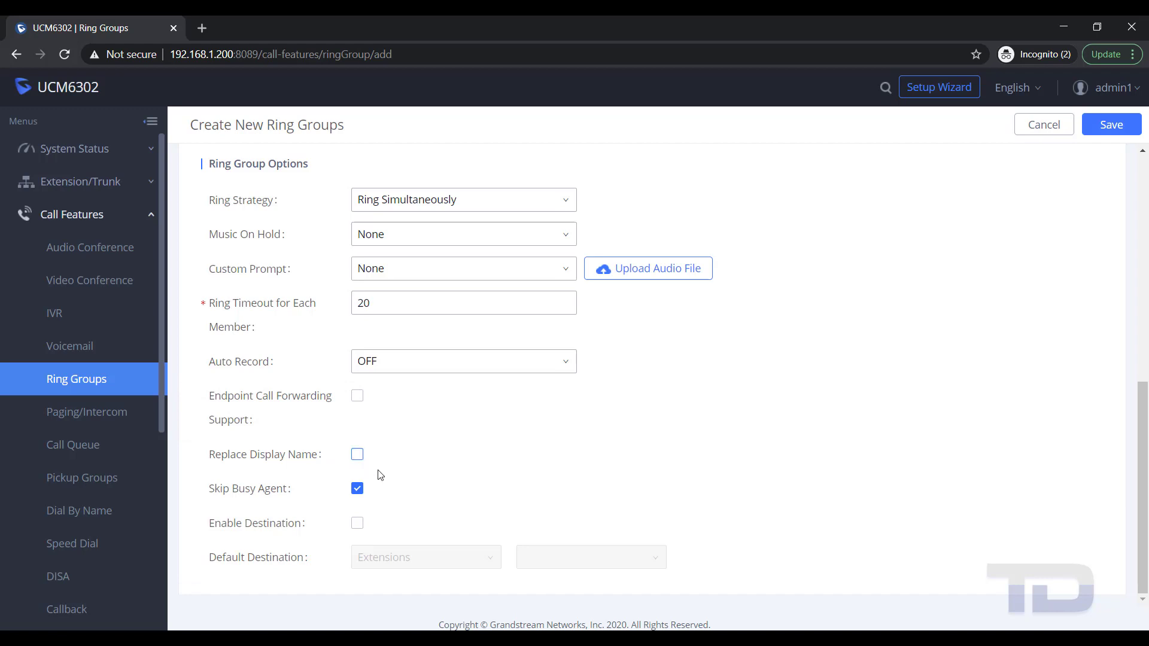
Enable a default destination sending unanswered calls to extension 1000's voicemail.
{"action": "left_click", "coordinate": [358, 529]}
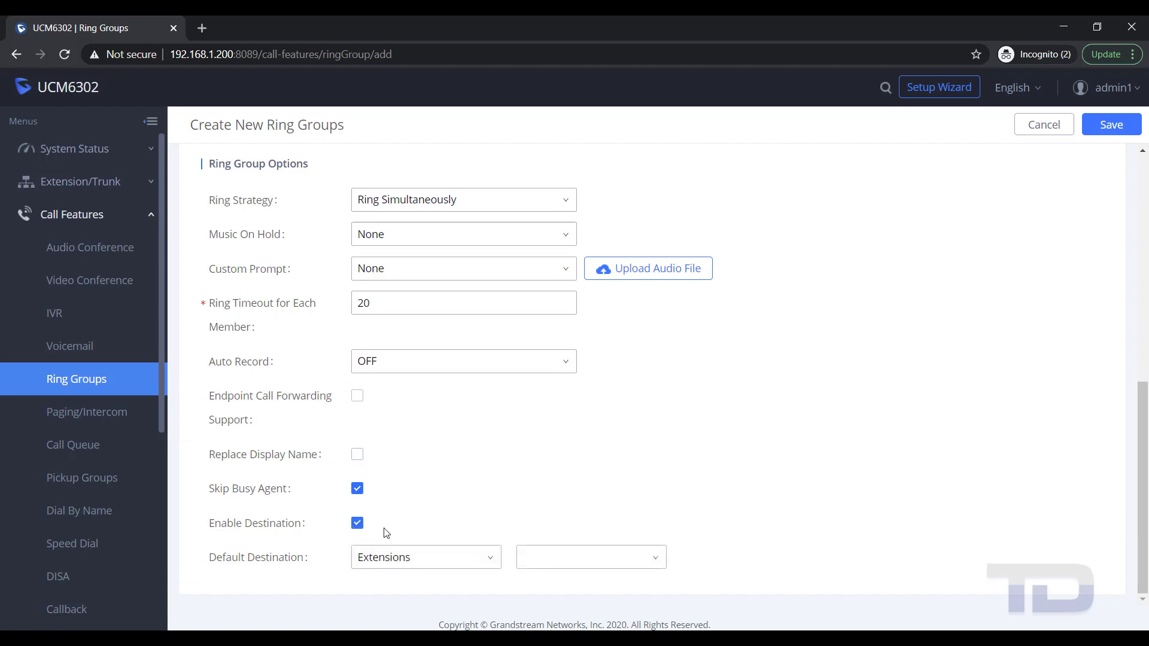
{"action": "left_click", "coordinate": [493, 562]}
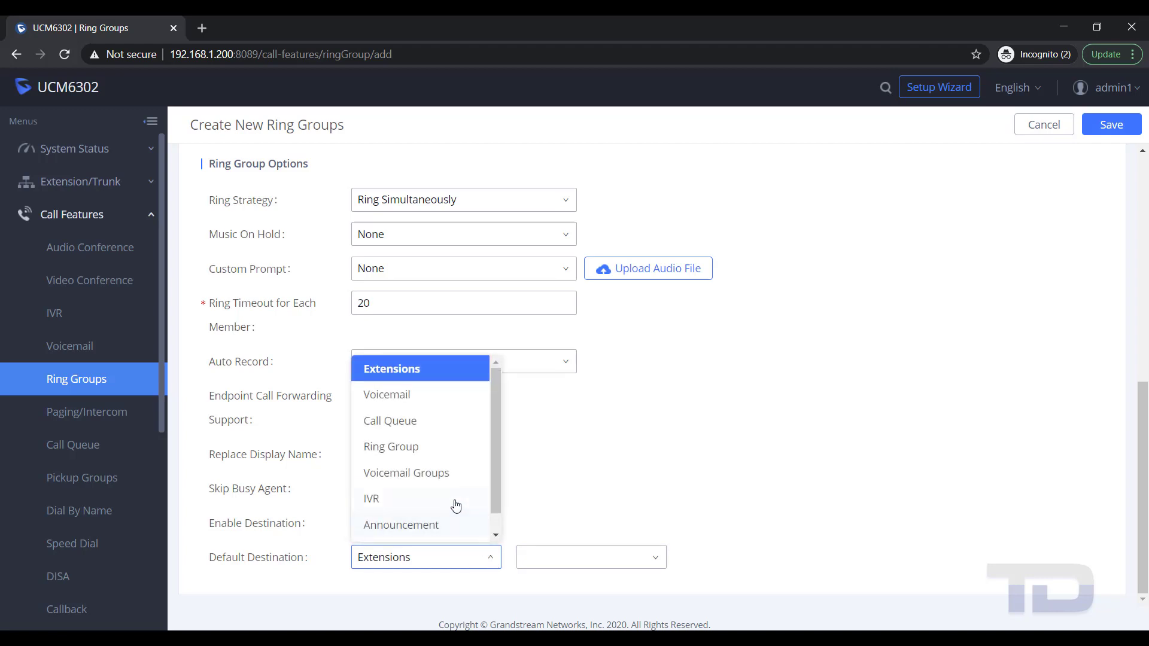
{"action": "left_click", "coordinate": [431, 401]}
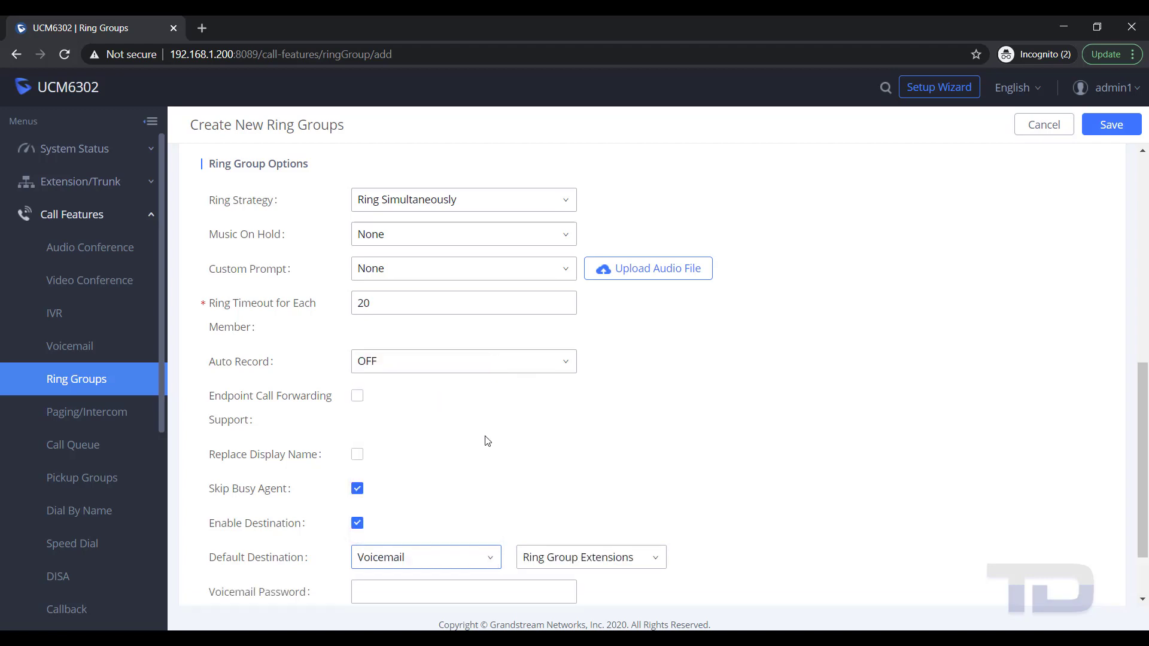
{"action": "left_click", "coordinate": [657, 557]}
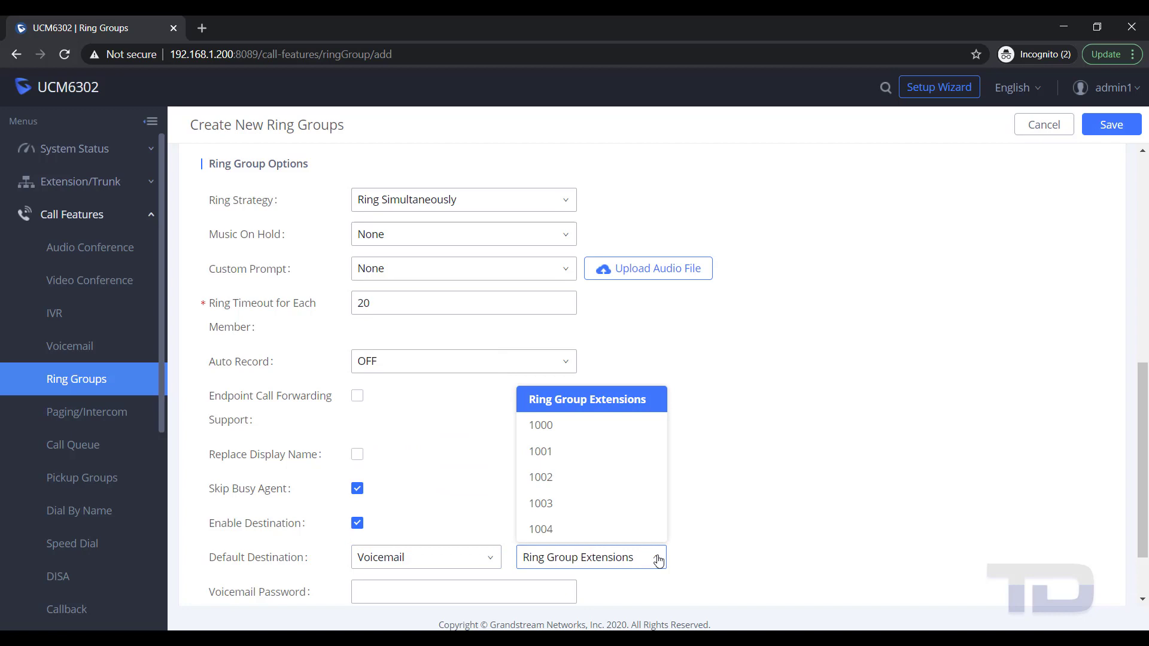
{"action": "left_click", "coordinate": [549, 425]}
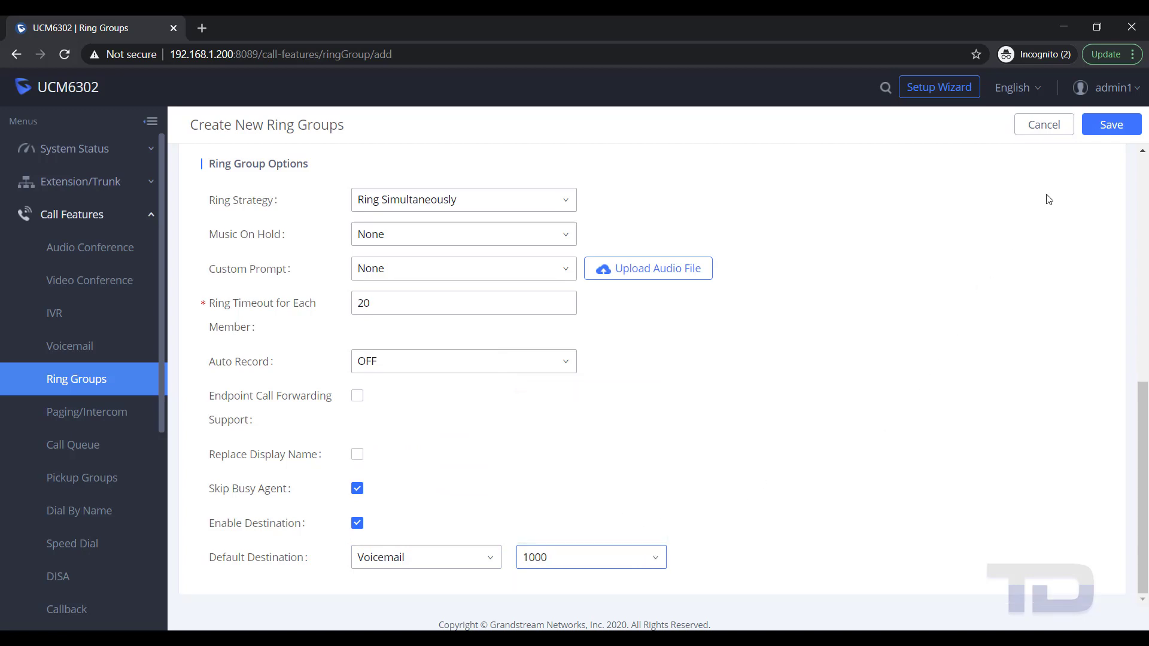
Save and apply ring group Main on 6400, then go to the Call Queue page.
{"action": "left_click", "coordinate": [1110, 127]}
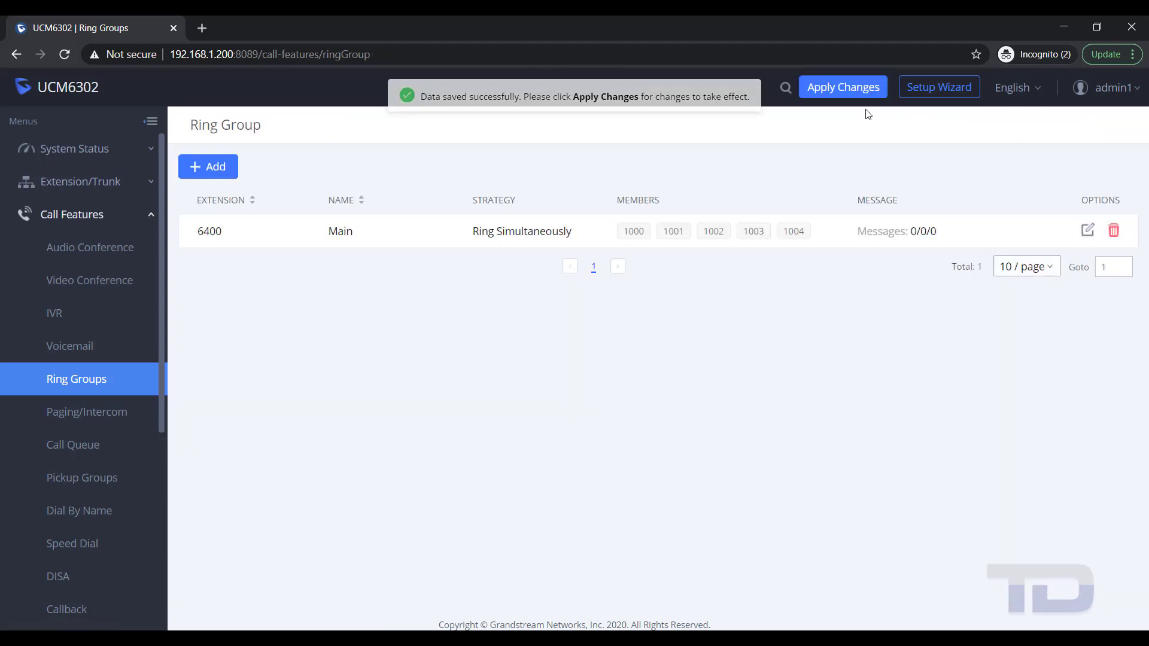
{"action": "left_click", "coordinate": [822, 98]}
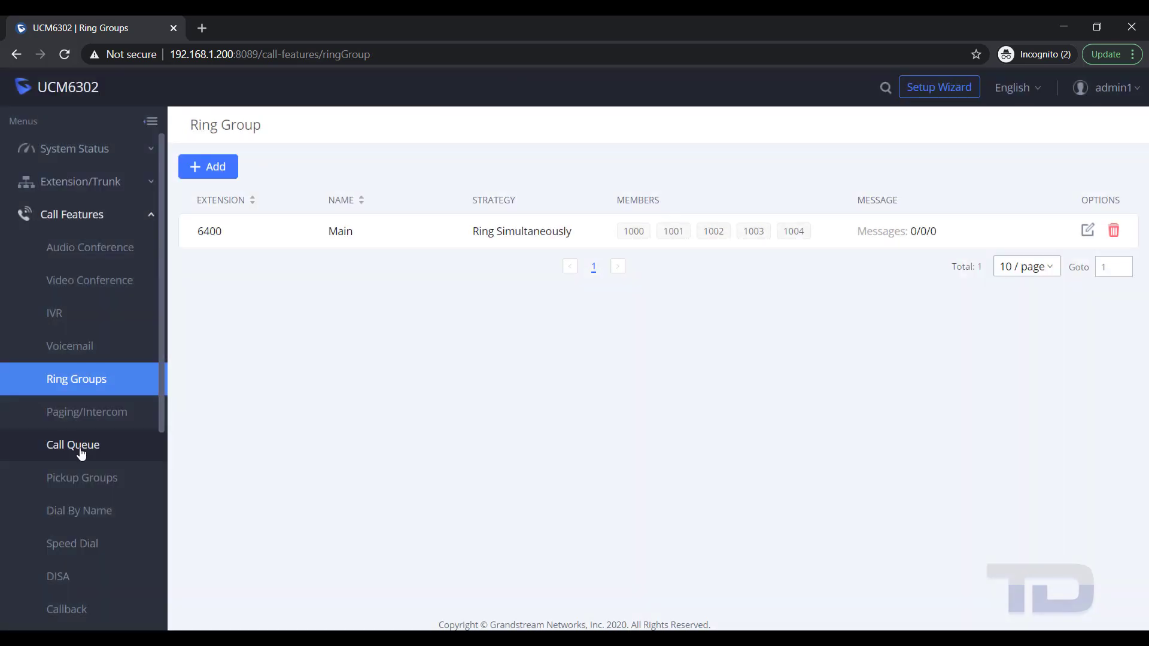
{"action": "left_click", "coordinate": [80, 448]}
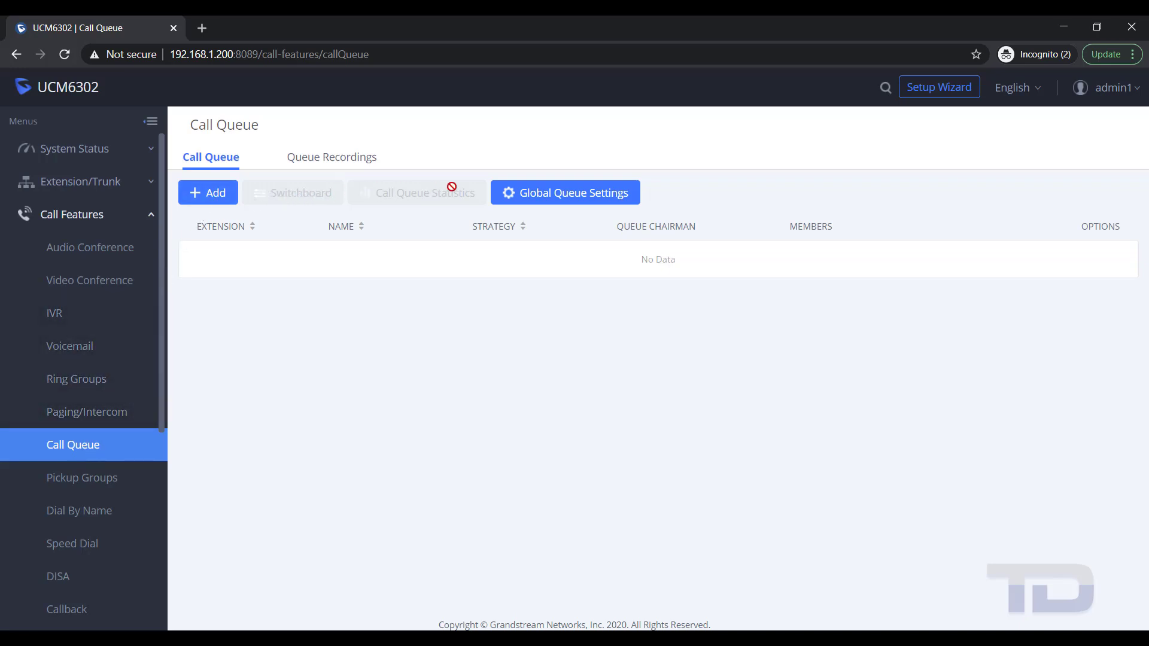
Cancel Global Queue Settings, keeping the callback keys *, 0 and # unchanged.
{"action": "left_click", "coordinate": [544, 200]}
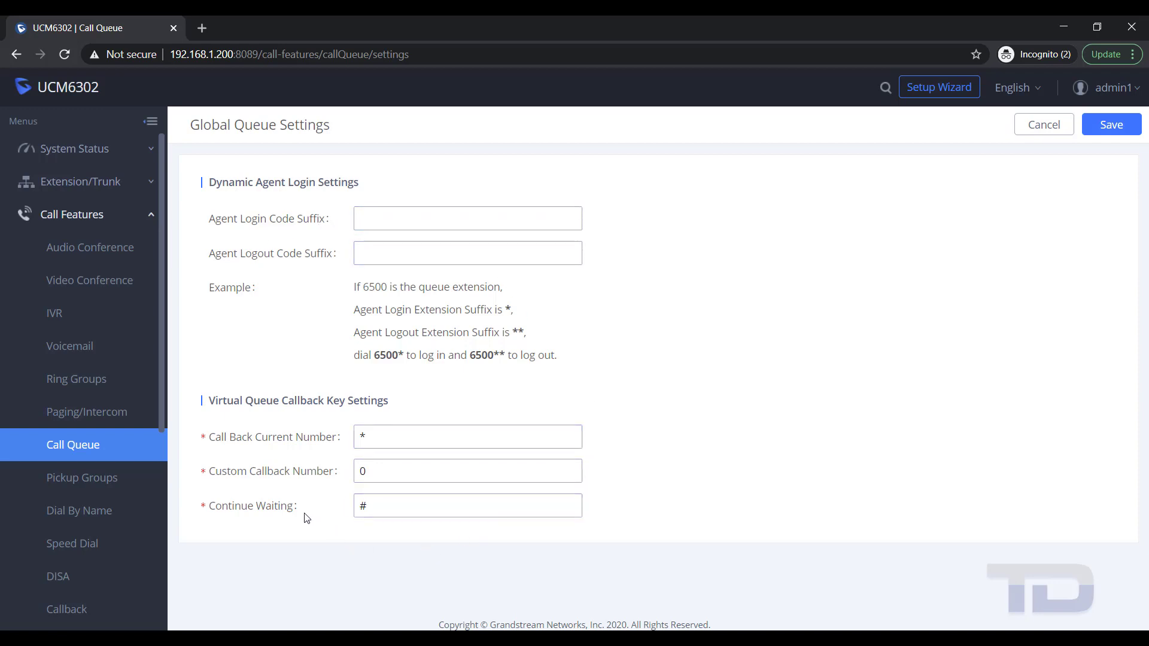
{"action": "mouse_move", "coordinate": [291, 511]}
{"action": "left_click", "coordinate": [1051, 125]}
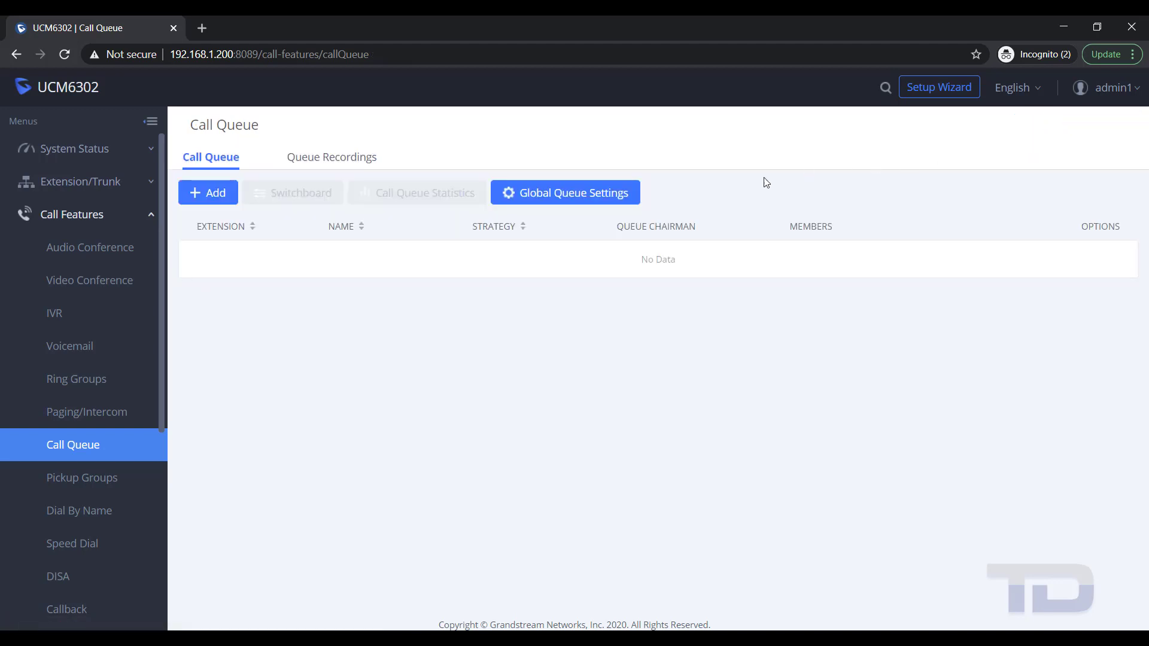
Create a new call queue on extension 6500 named 'Main'.
{"action": "left_click", "coordinate": [206, 193]}
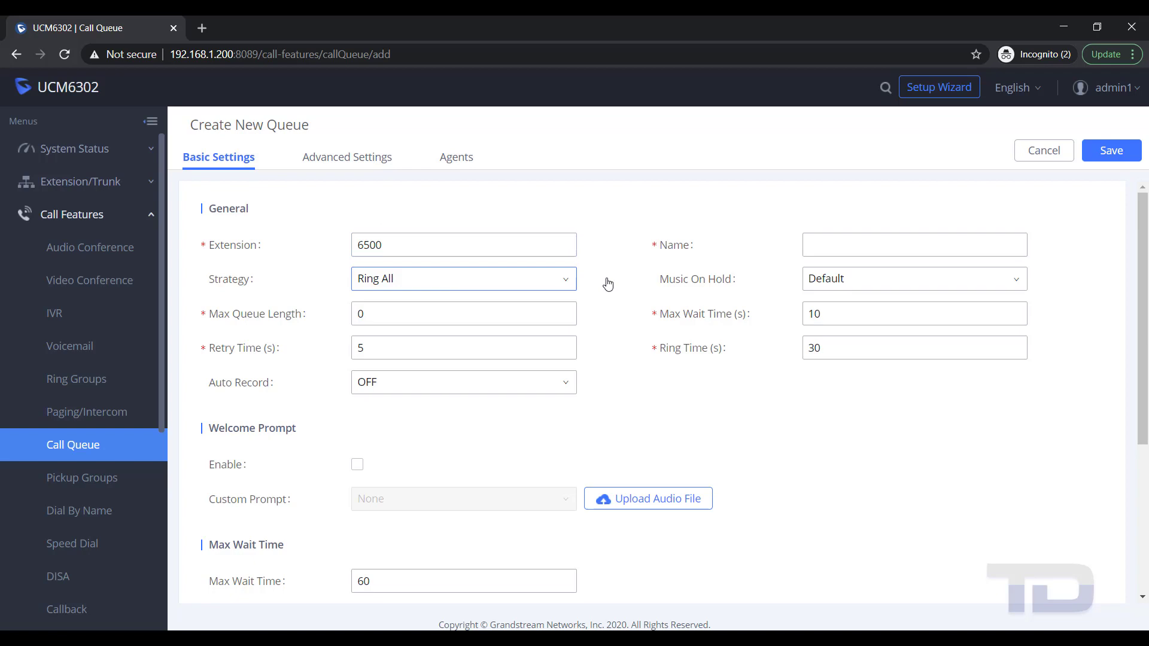
{"action": "left_click", "coordinate": [874, 249]}
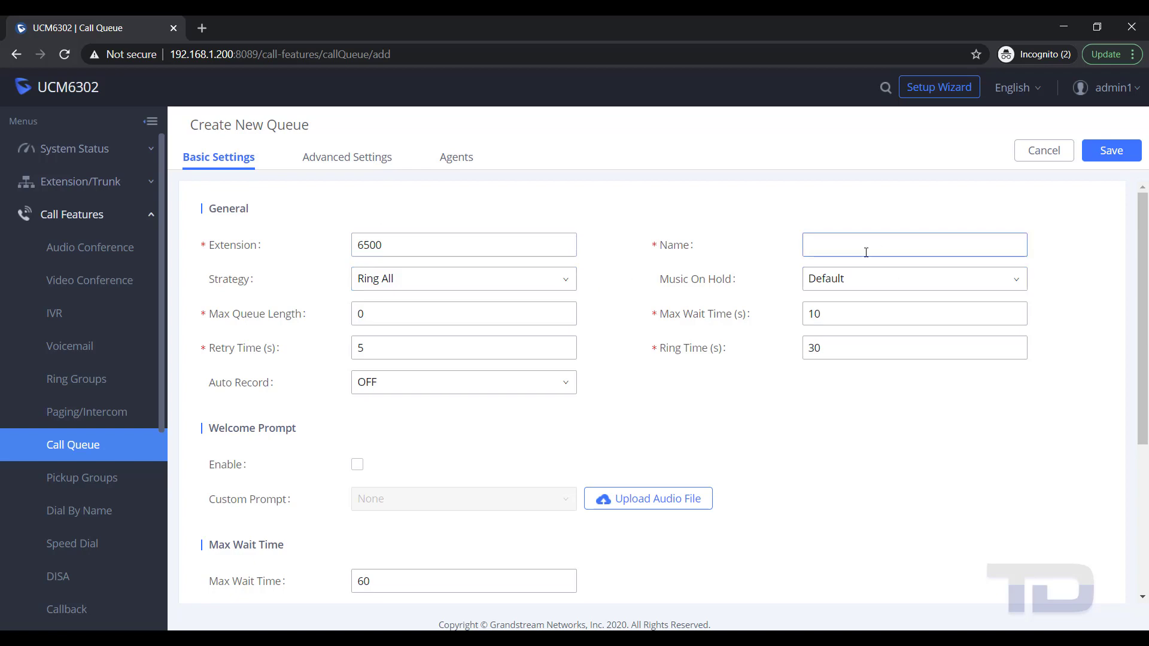
{"action": "type", "text": "Main"}
{"action": "mouse_move", "coordinate": [694, 324]}
{"action": "mouse_move", "coordinate": [243, 320]}
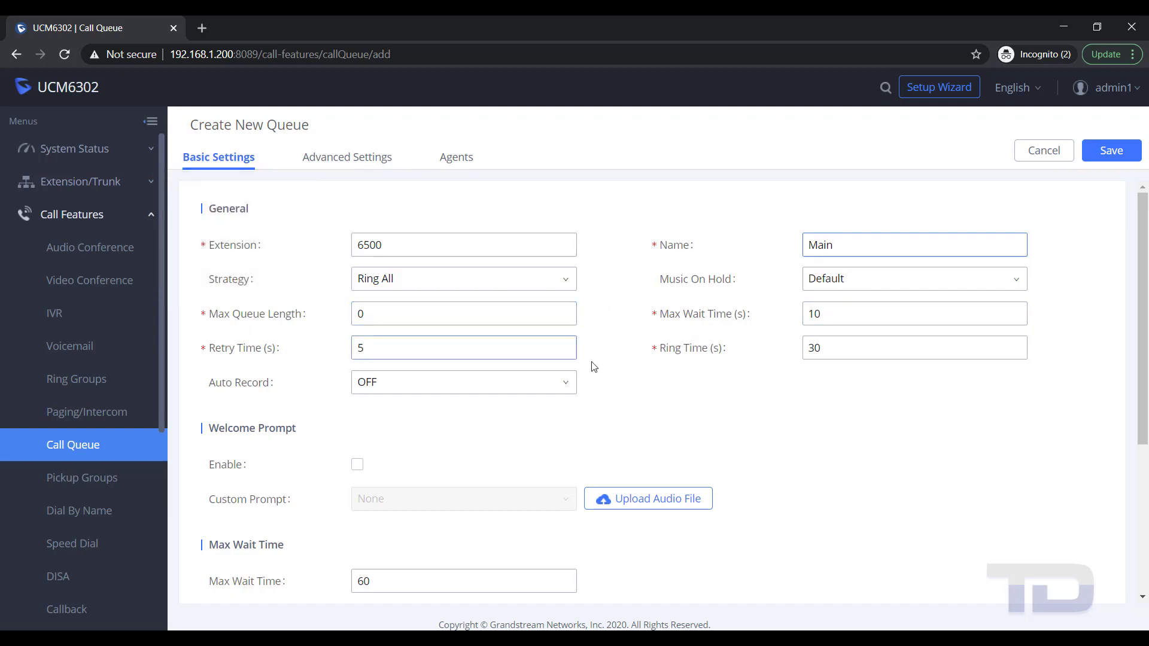
Route callers exceeding the 60-second max wait time to extension 1000 instead of hanging up.
{"action": "scroll", "coordinate": [763, 381], "scroll_direction": "down", "scroll_amount": 1}
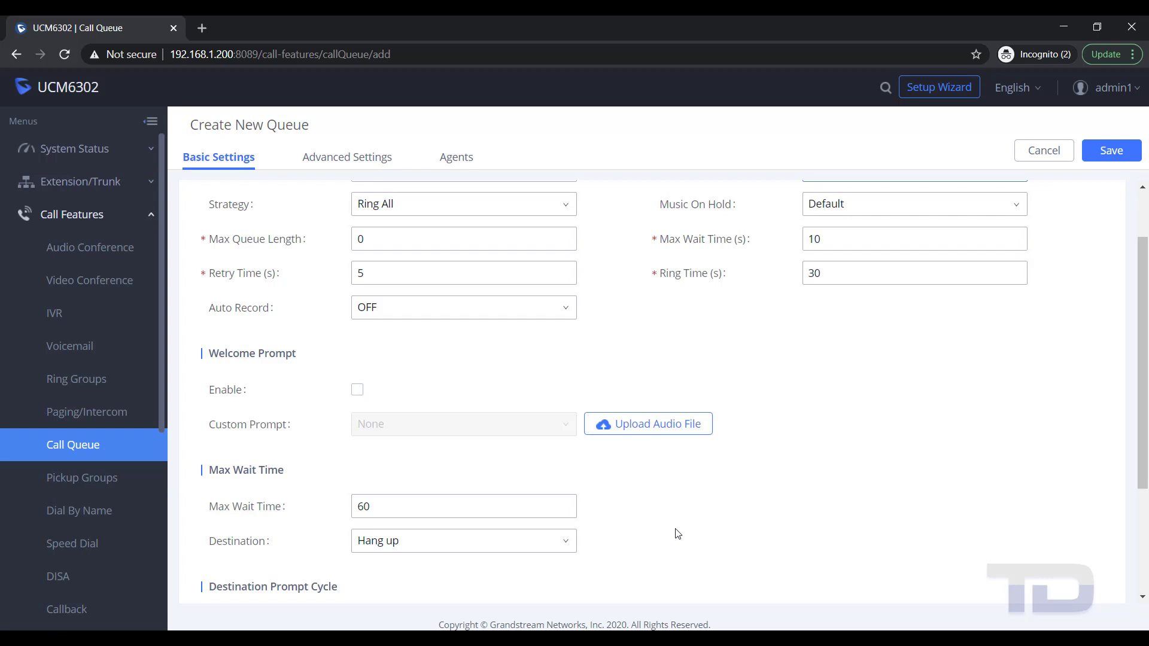
{"action": "scroll", "coordinate": [678, 534], "scroll_direction": "down", "scroll_amount": 3}
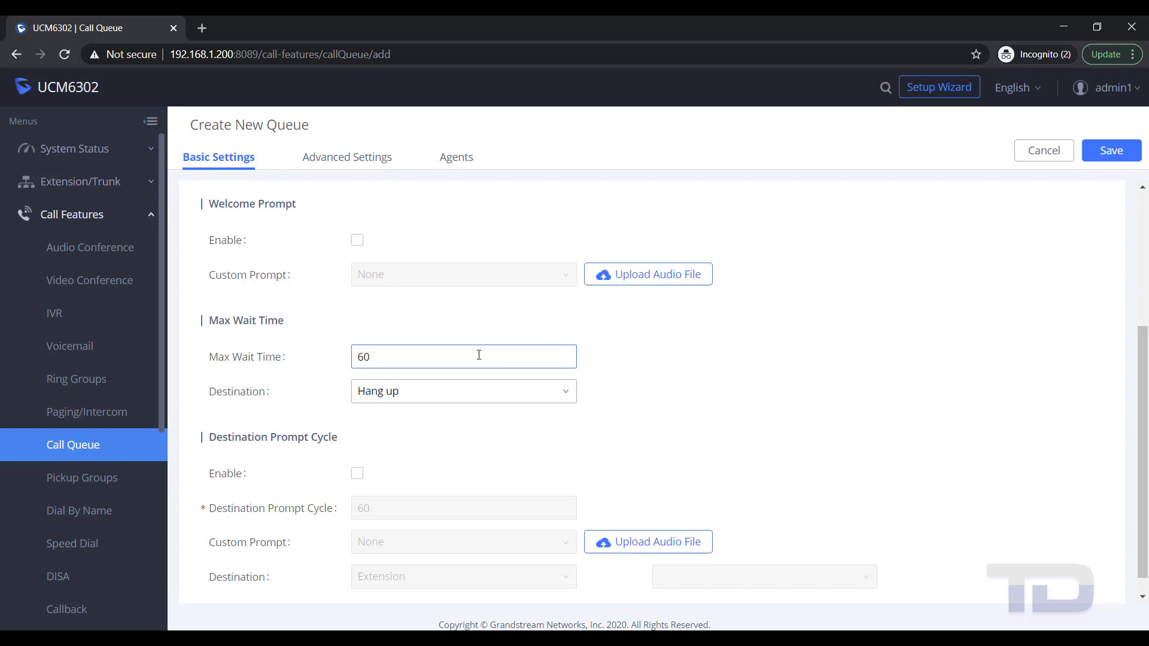
{"action": "mouse_move", "coordinate": [240, 363]}
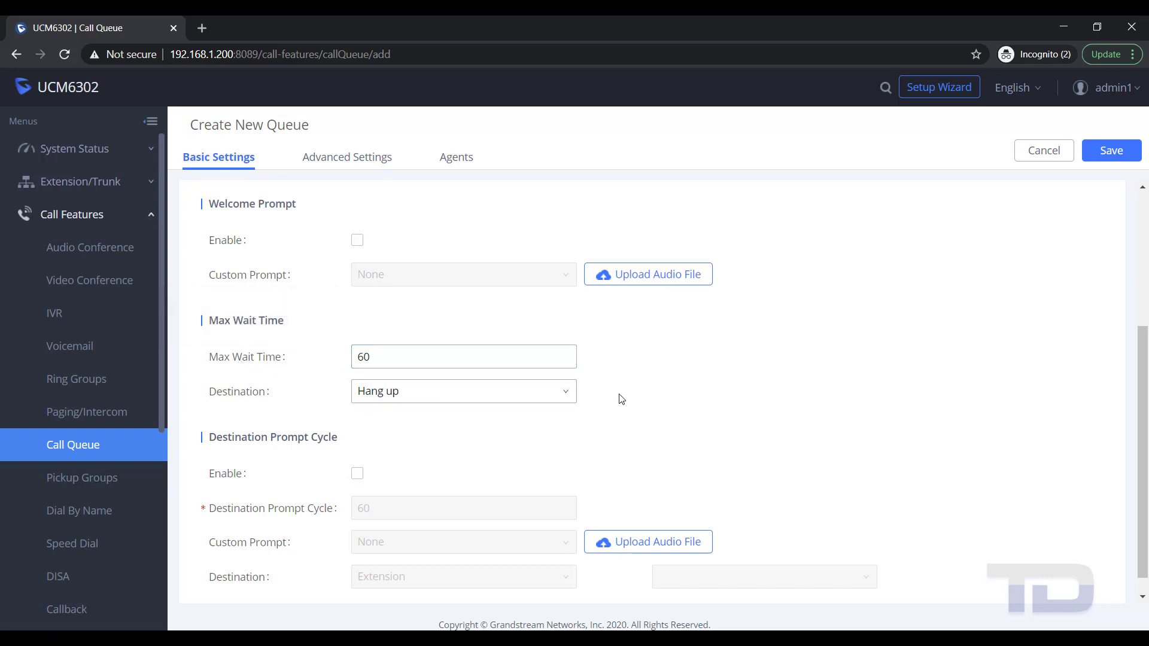
{"action": "scroll", "coordinate": [621, 399], "scroll_direction": "down", "scroll_amount": 1}
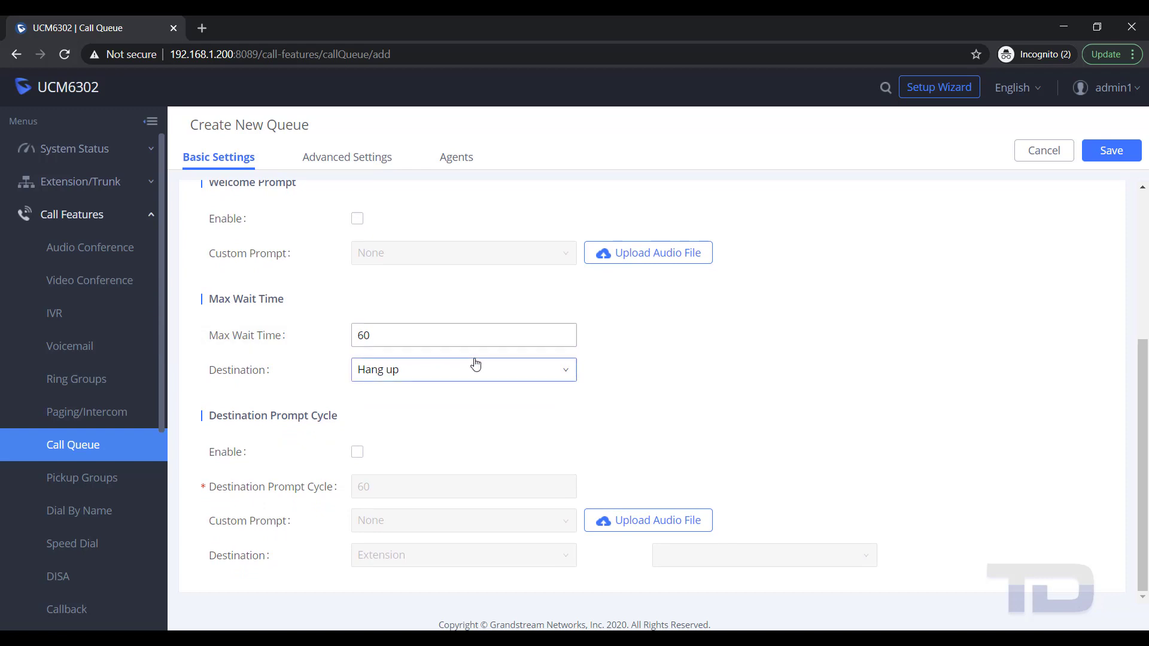
{"action": "left_click", "coordinate": [564, 376]}
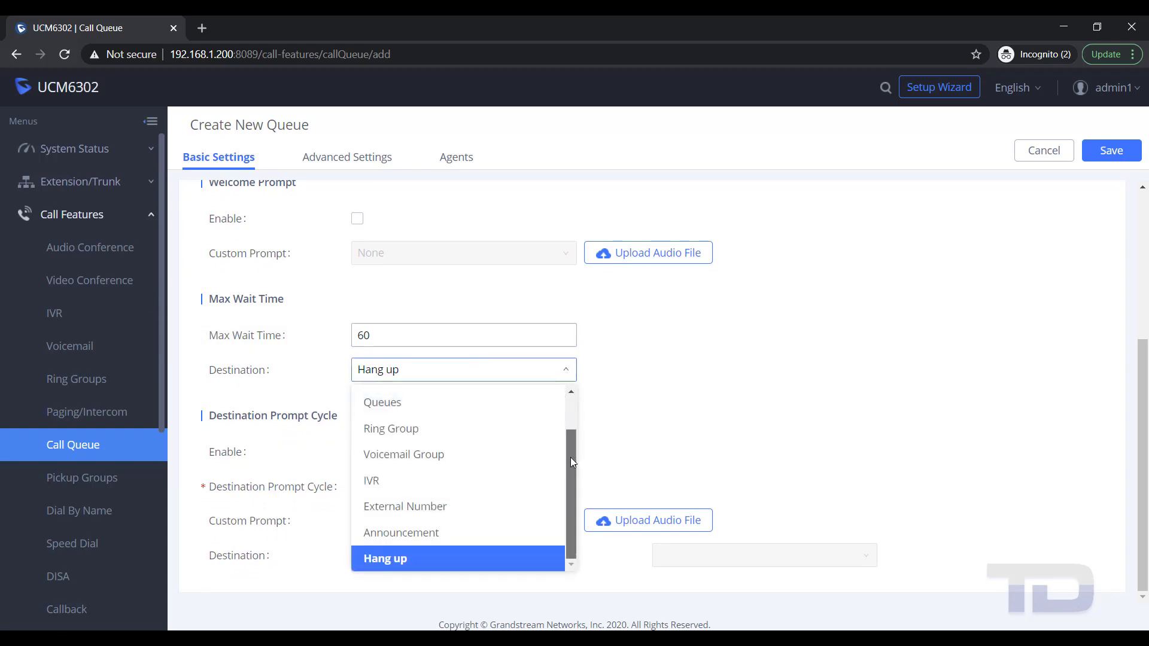
{"action": "scroll", "coordinate": [570, 457], "scroll_direction": "up", "scroll_amount": 2}
{"action": "left_click", "coordinate": [460, 407]}
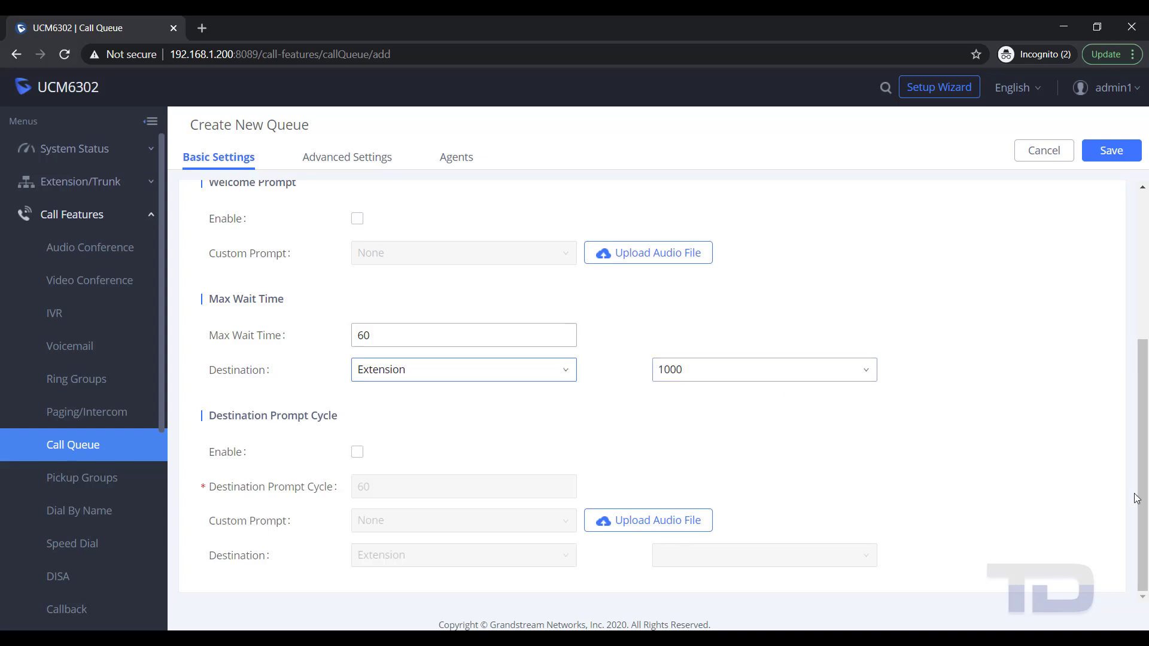
{"action": "left_click_drag", "start_coordinate": [1144, 456], "coordinate": [1146, 309]}
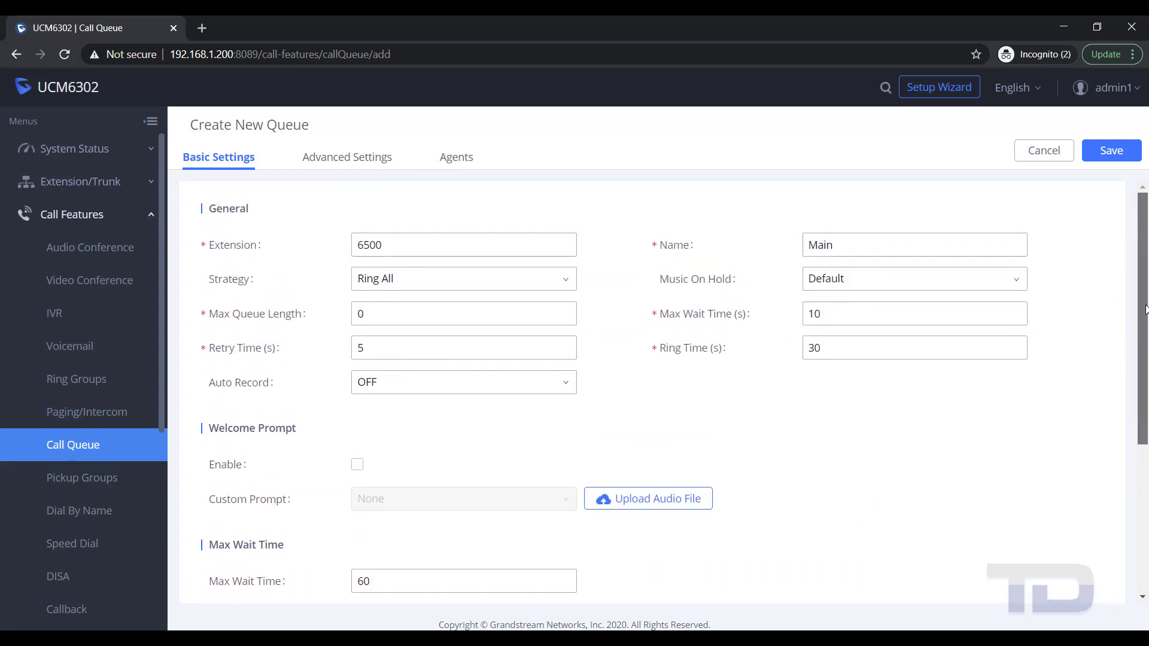
Add extensions 1000–1004 as queue agents, then save and apply queue Main.
{"action": "left_click", "coordinate": [356, 159]}
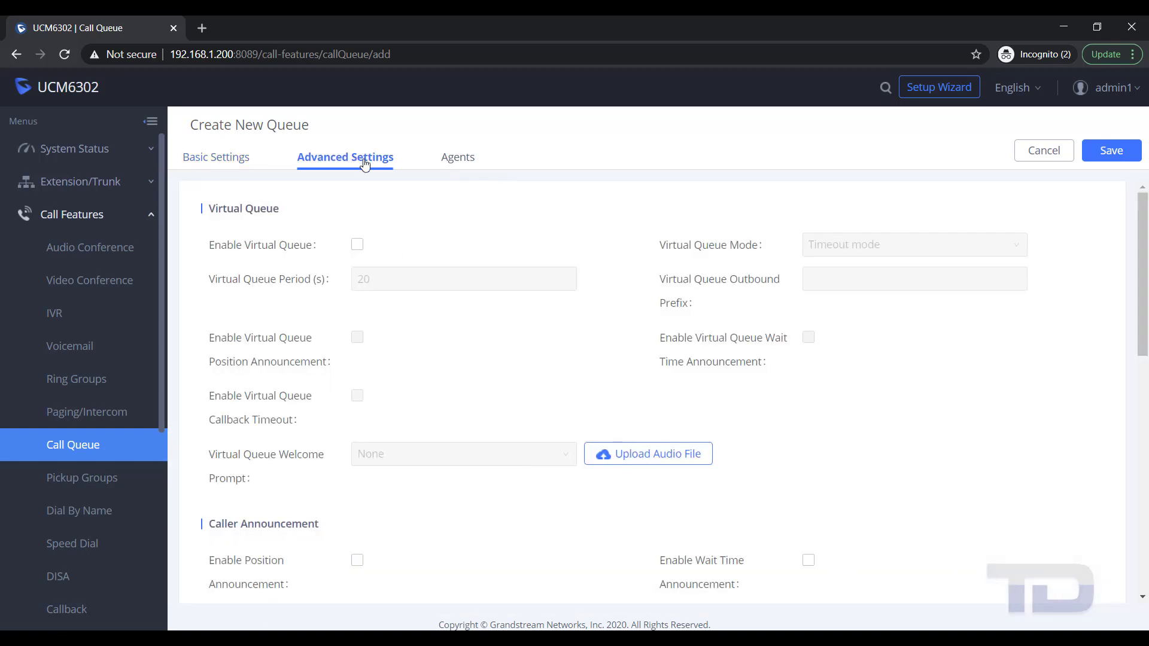
{"action": "left_click", "coordinate": [460, 161]}
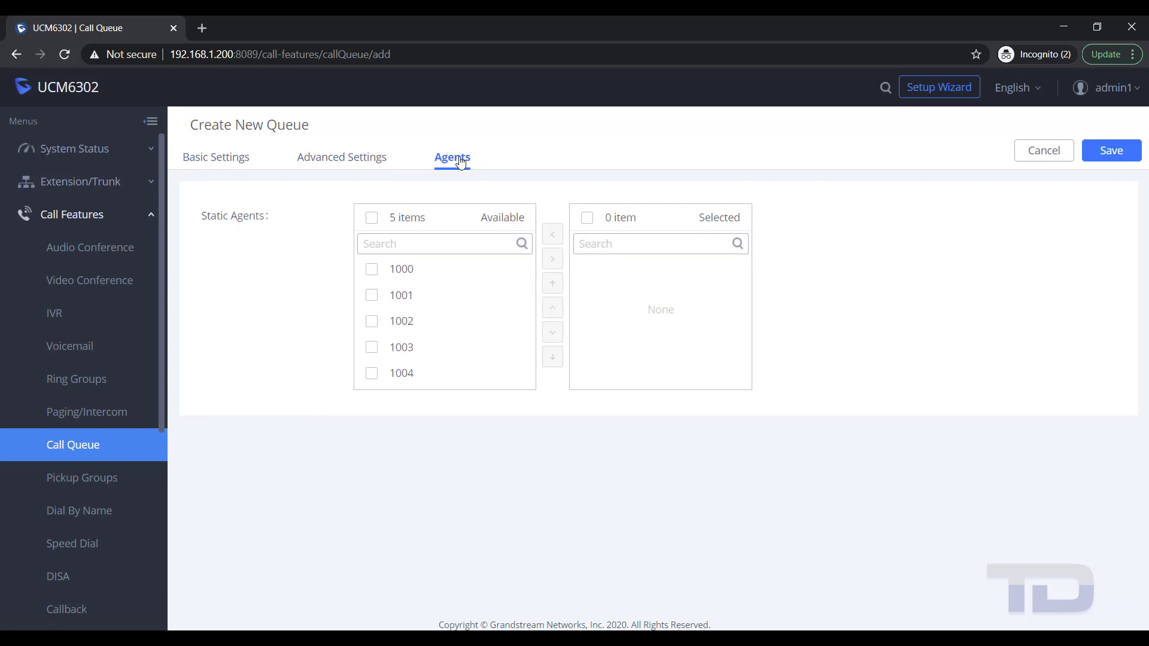
{"action": "left_click", "coordinate": [372, 219]}
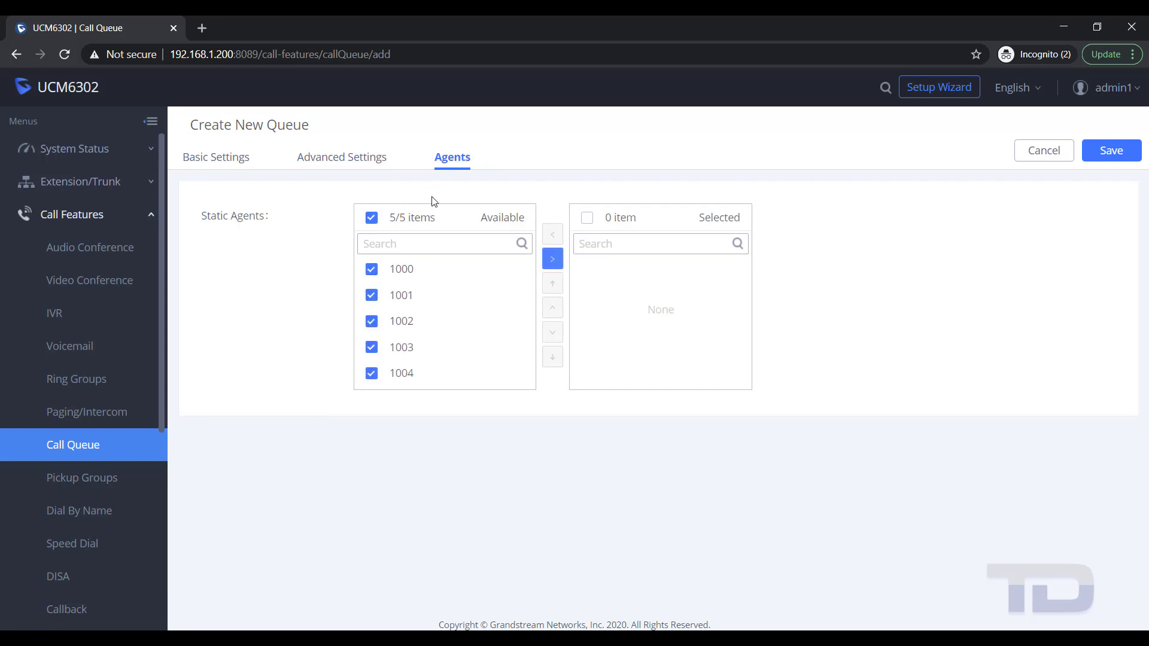
{"action": "left_click", "coordinate": [557, 261]}
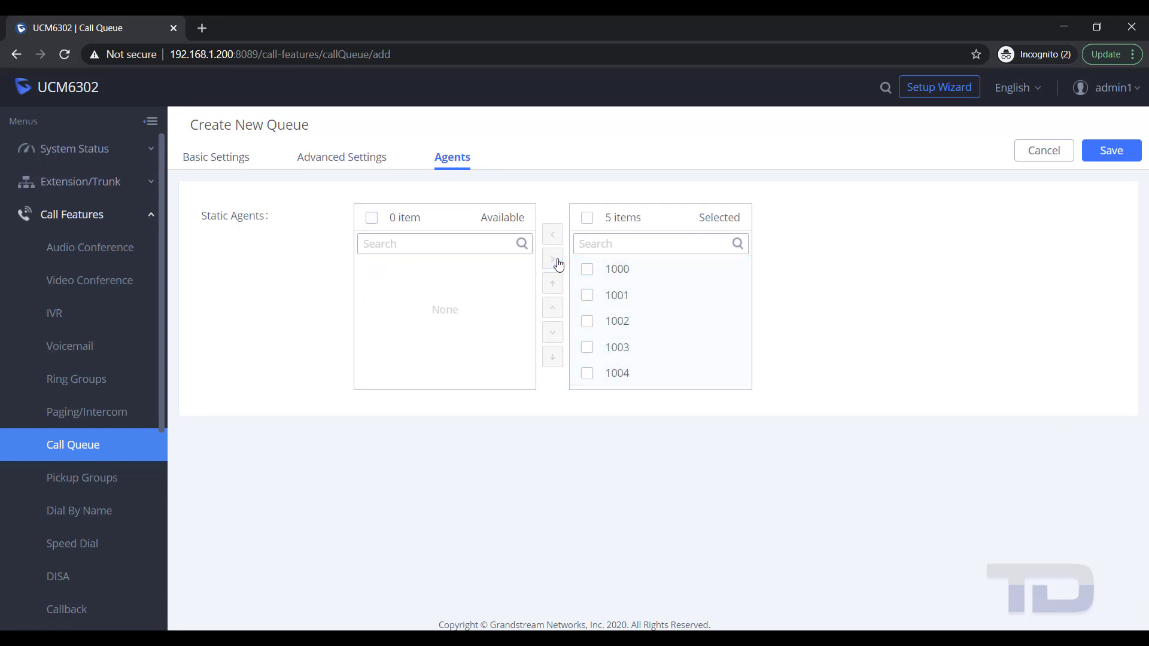
{"action": "left_click", "coordinate": [1121, 159]}
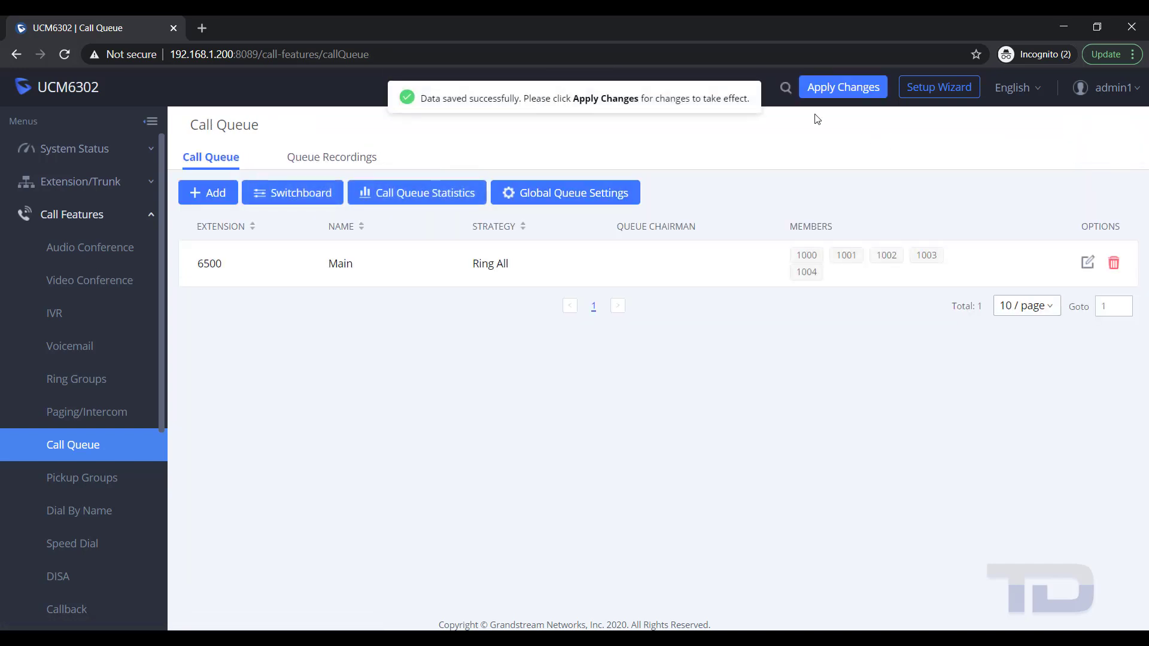
{"action": "left_click", "coordinate": [843, 88]}
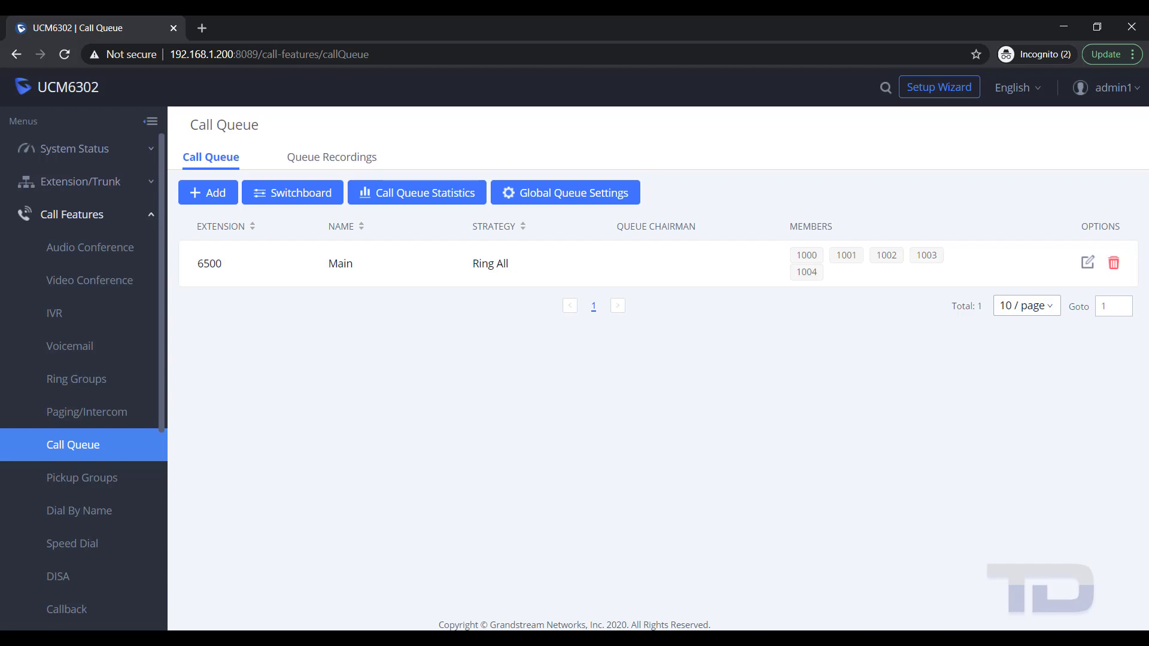
Place a test call to queue 6500 from Zoiper.
{"action": "key", "text": "alt+Tab"}
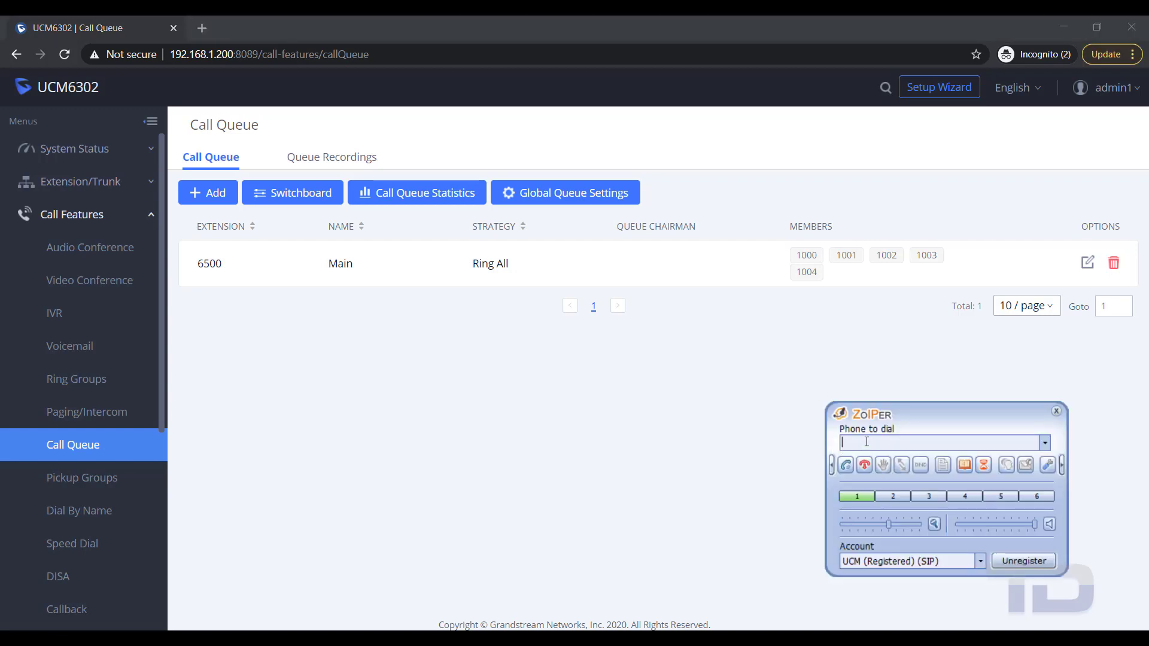
{"action": "type", "text": "6500"}
{"action": "left_click", "coordinate": [846, 465]}
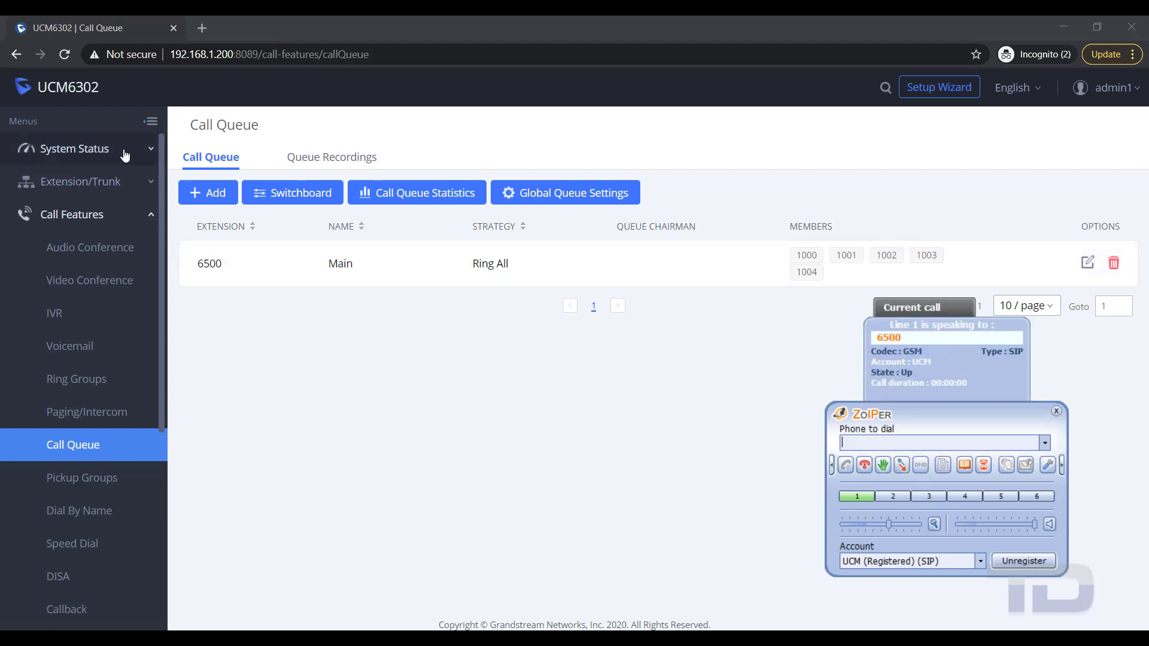
Hang up the 6500 call from Active Calls and enter 6400 in Zoiper.
{"action": "left_click", "coordinate": [152, 149]}
{"action": "left_click", "coordinate": [69, 248]}
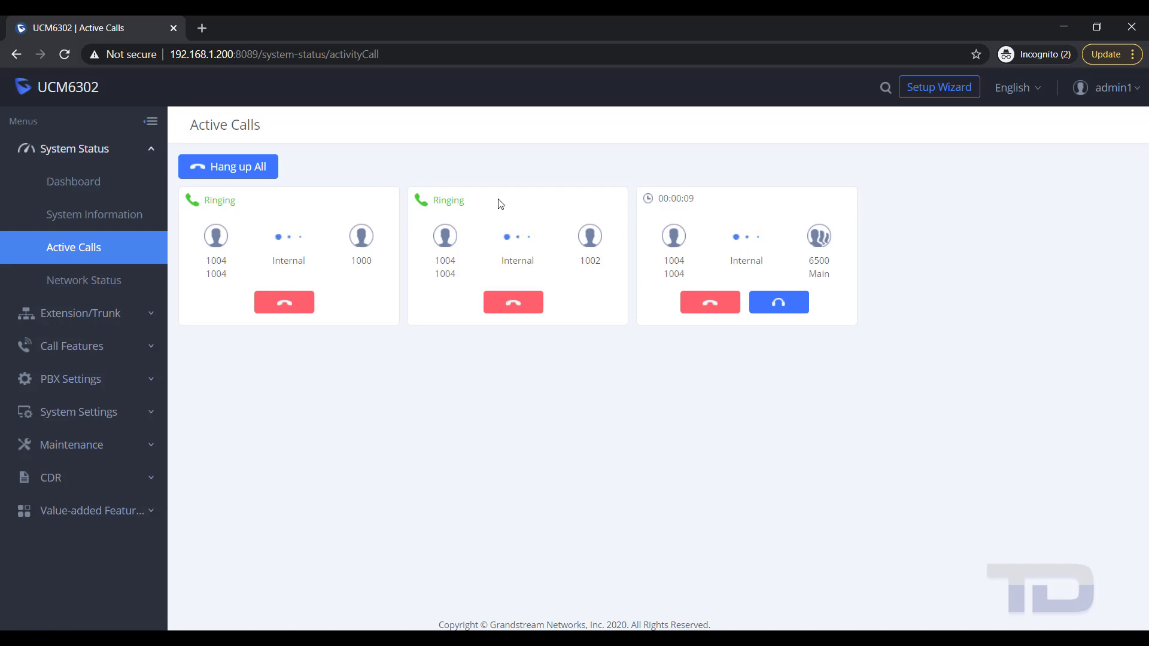
{"action": "left_click", "coordinate": [709, 304]}
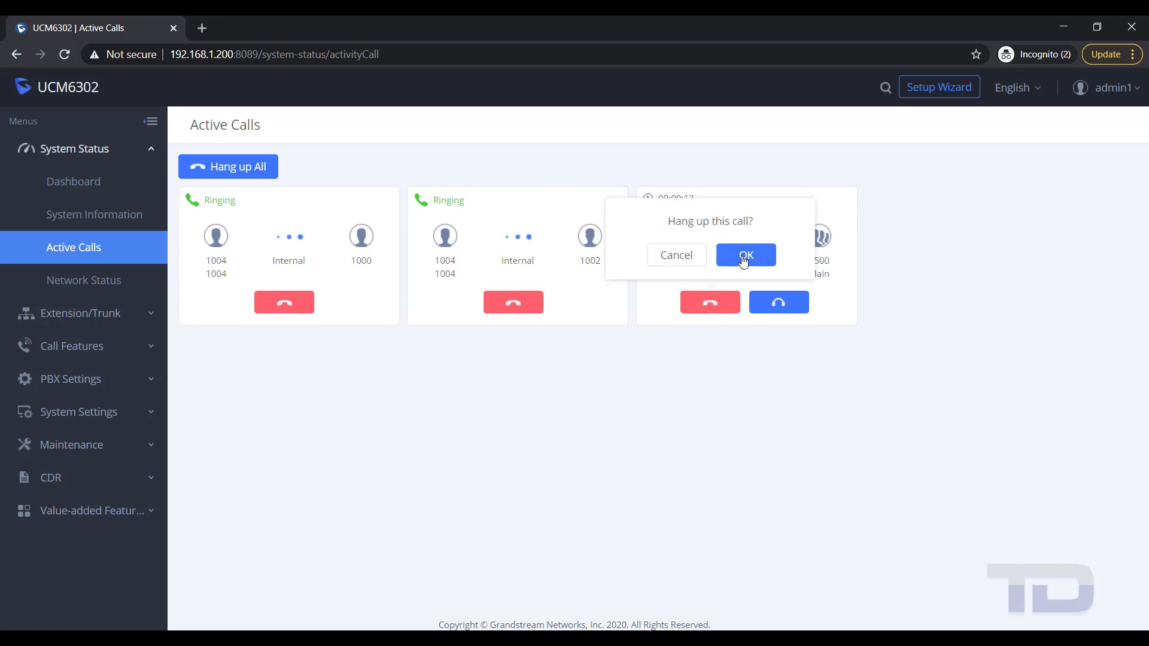
{"action": "left_click", "coordinate": [743, 258]}
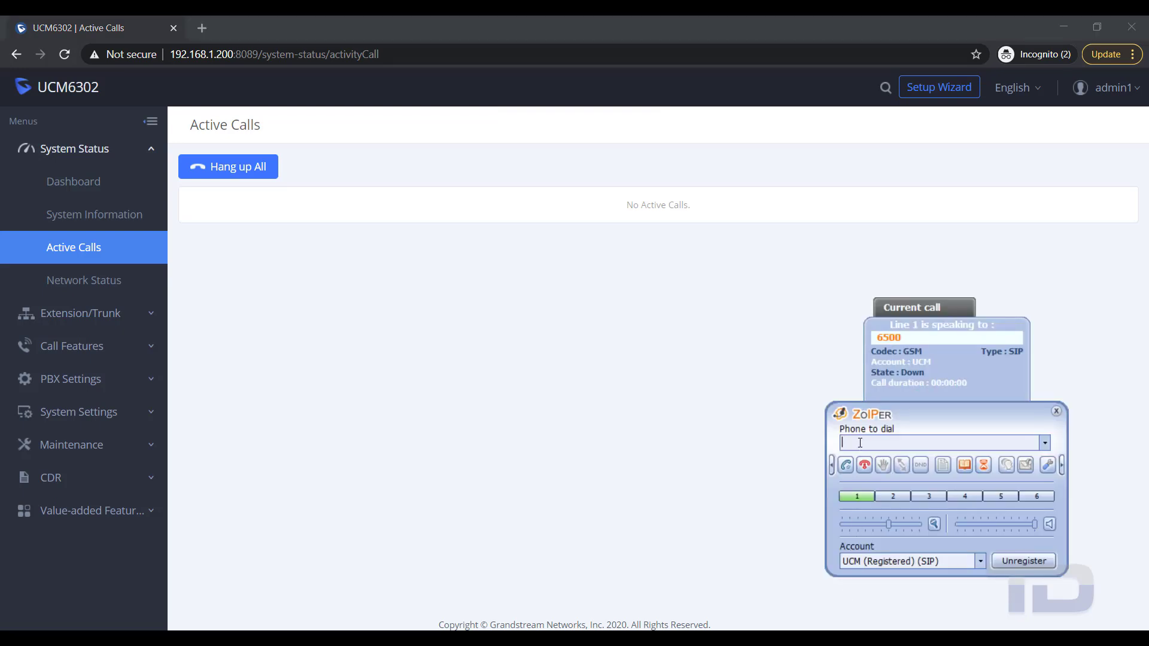
{"action": "type", "text": "6400"}
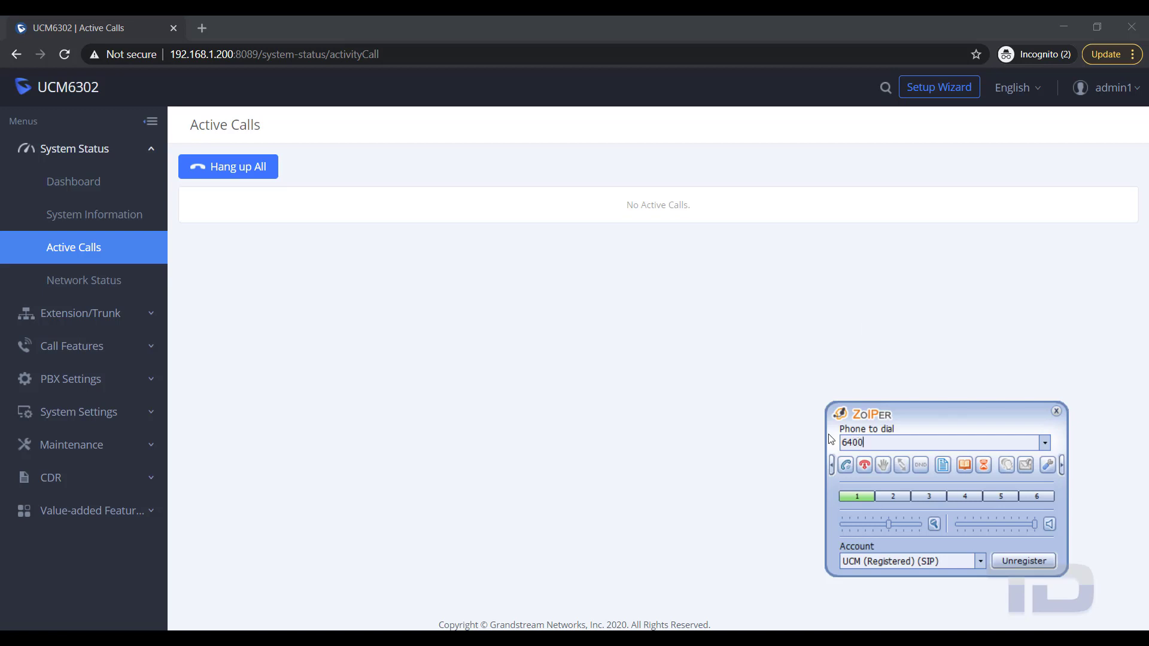
In Call Features > Ring Groups, select the ring group extension 6400.
{"action": "left_click", "coordinate": [99, 353]}
{"action": "left_click", "coordinate": [98, 353]}
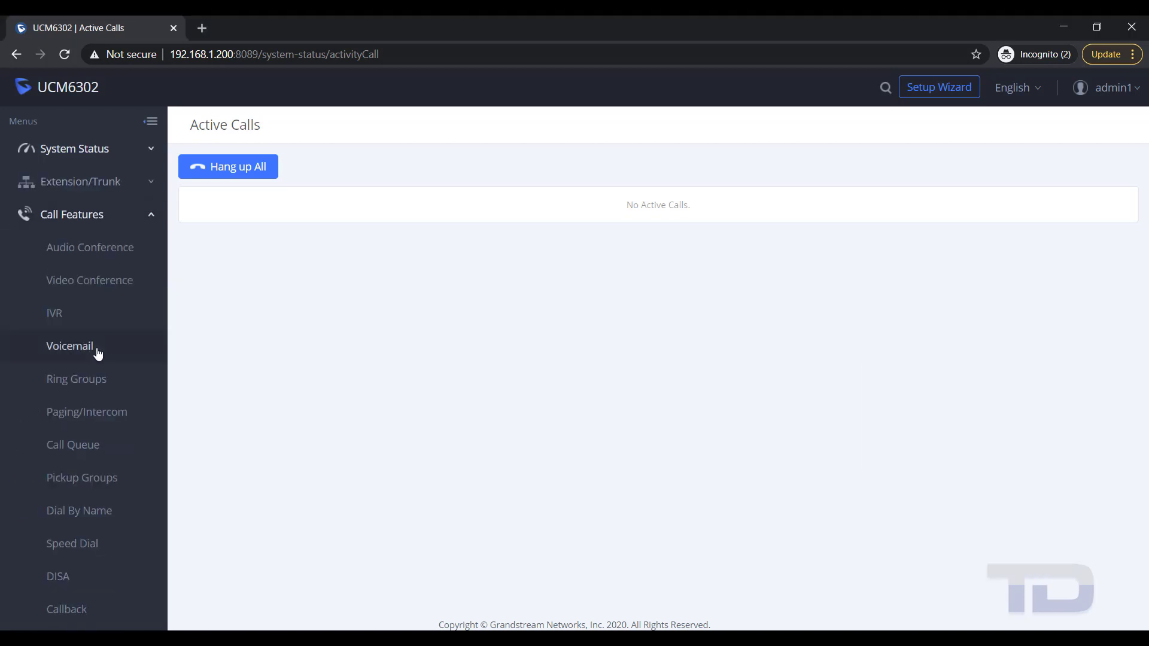
{"action": "left_click", "coordinate": [80, 380]}
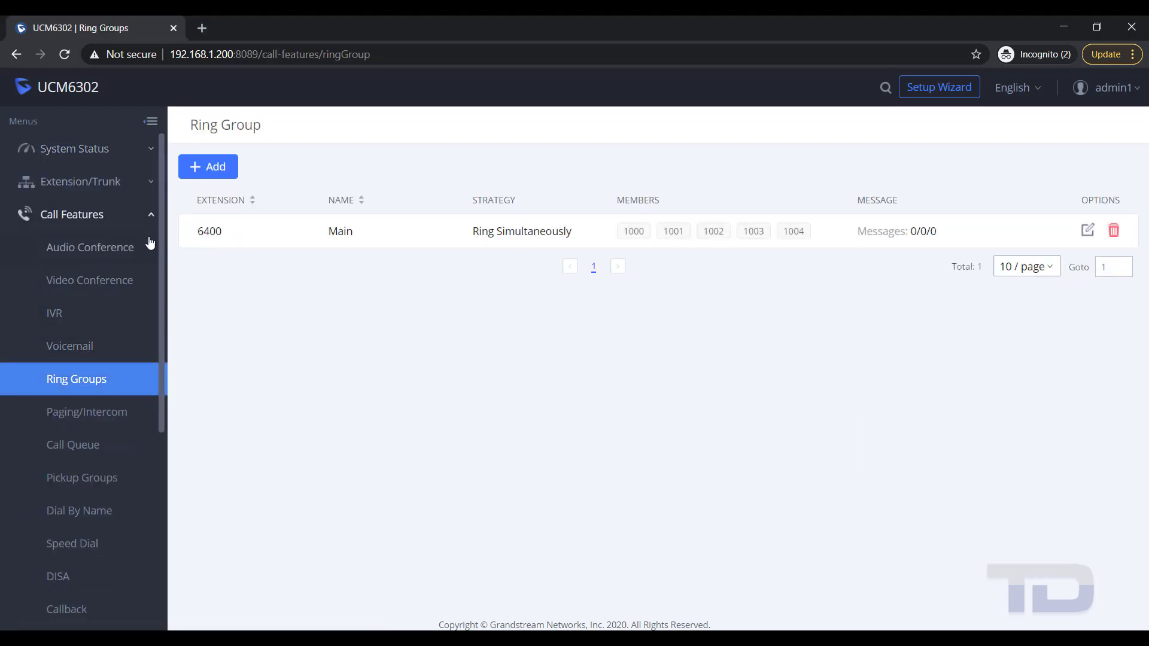
{"action": "left_click_drag", "start_coordinate": [186, 231], "coordinate": [264, 231]}
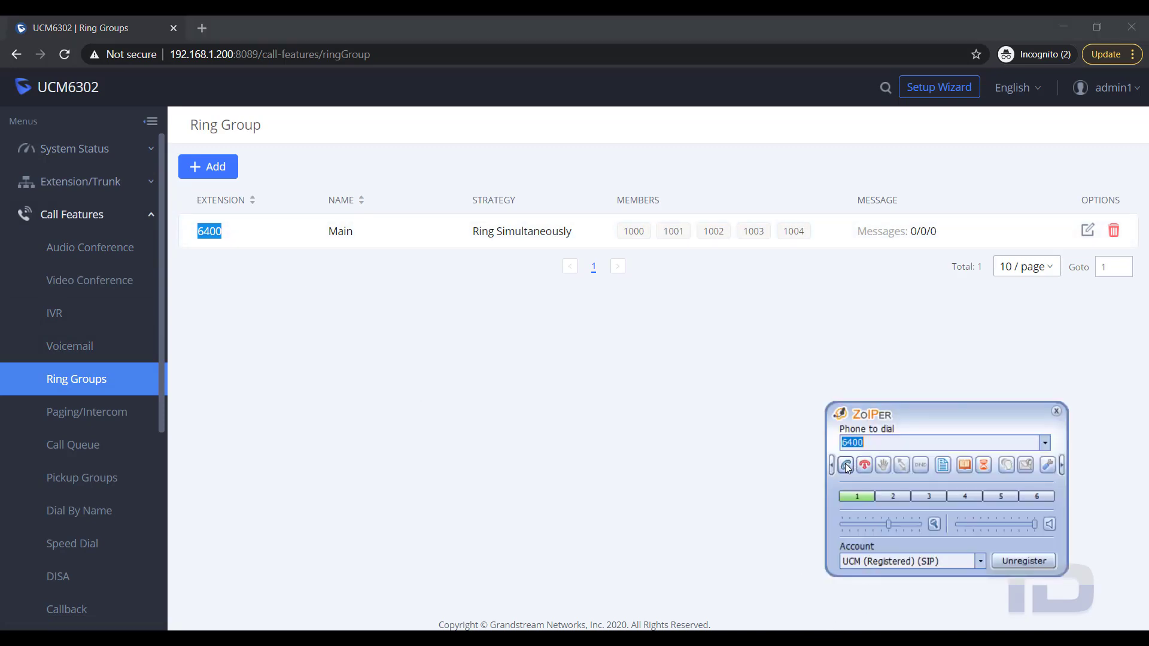
Call 6400 from Zoiper and view it in Active Calls ringing 1002, 1004 and 1000.
{"action": "left_click", "coordinate": [846, 466]}
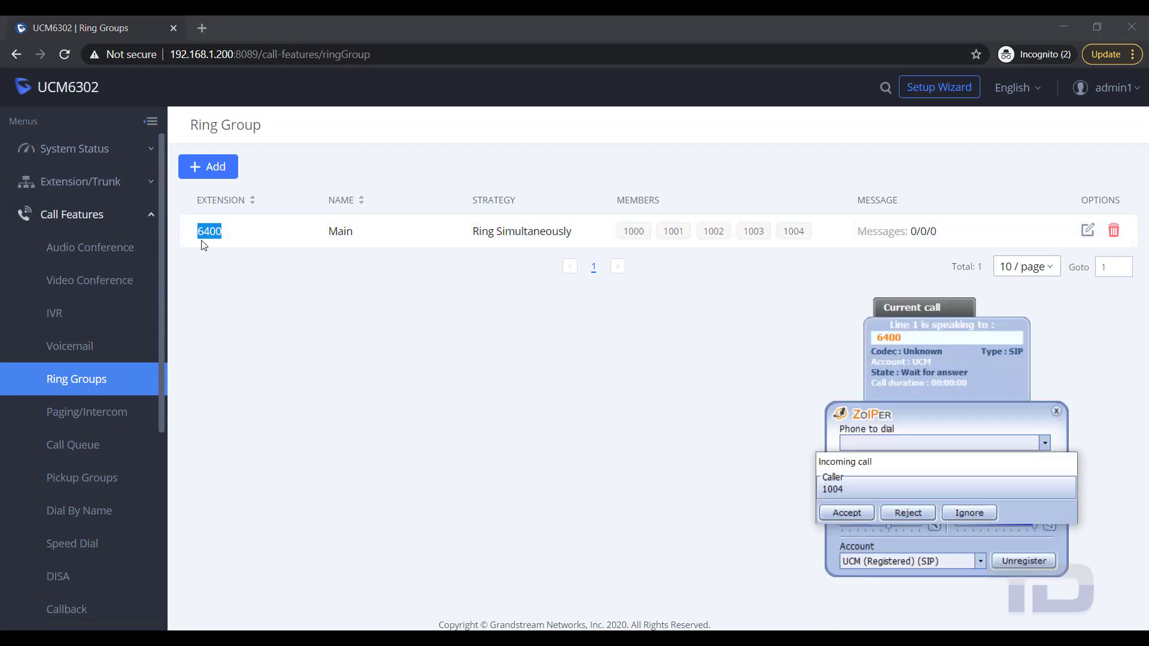
{"action": "left_click", "coordinate": [56, 151]}
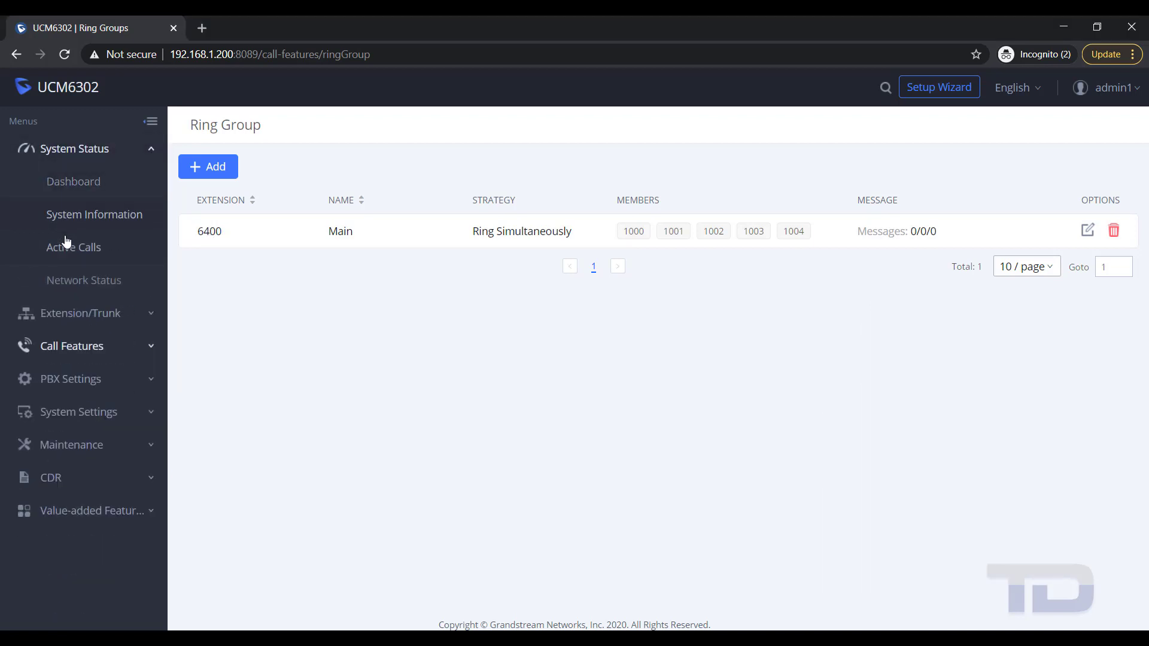
{"action": "left_click", "coordinate": [67, 251]}
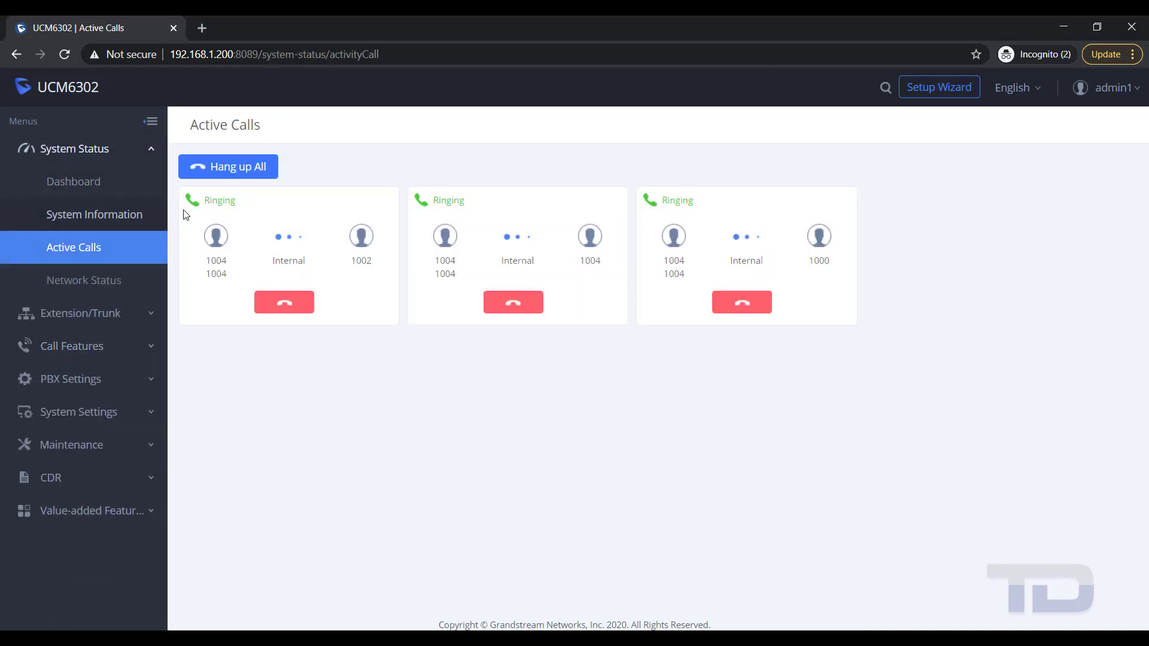